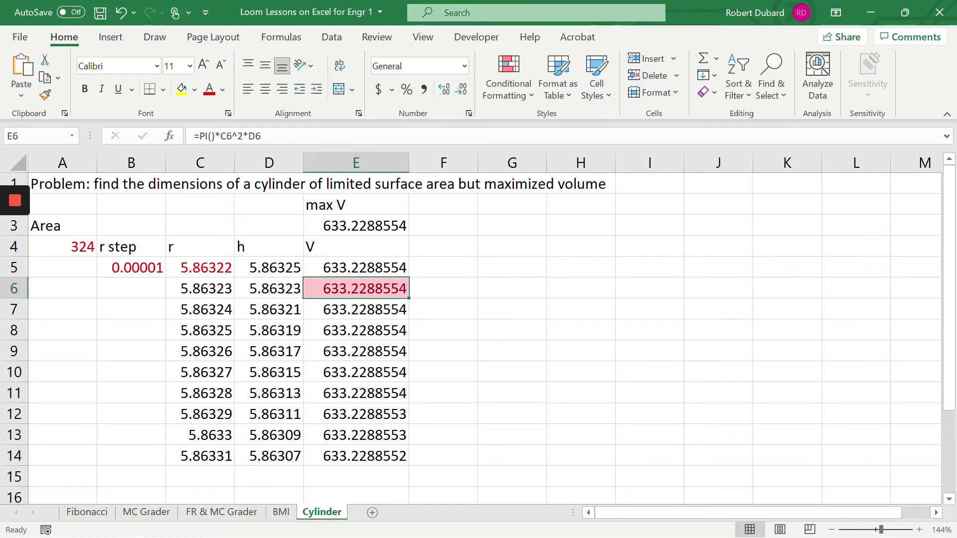
- Examine the area, radius, height and volume cells on the Cylinder sheet, including the formulas in row 6
{"action": "left_click", "coordinate": [62, 246]}
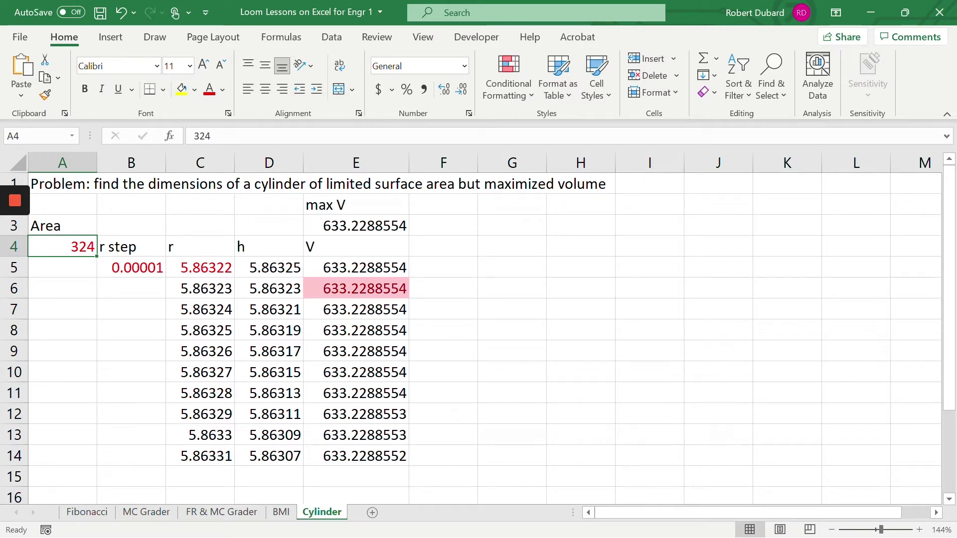
{"action": "left_click", "coordinate": [199, 288]}
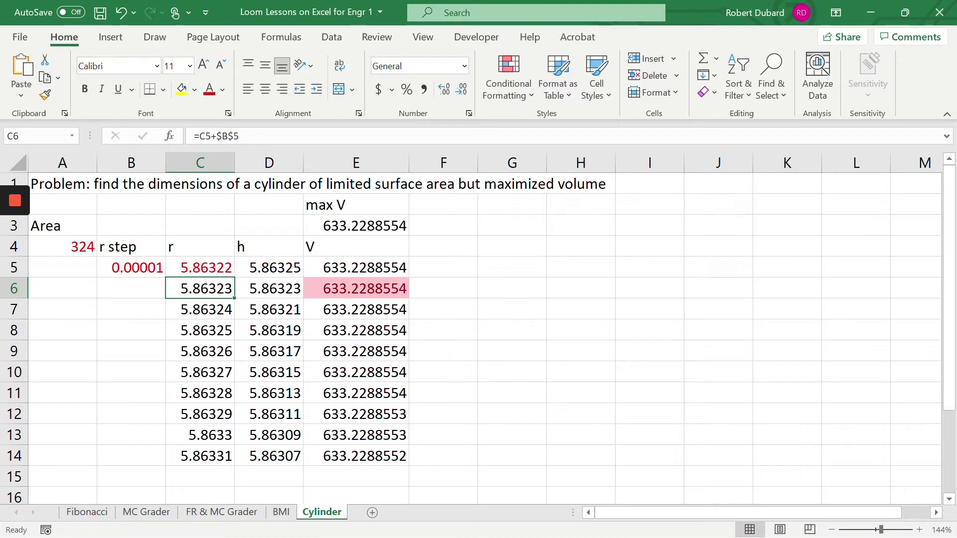
{"action": "left_click", "coordinate": [269, 288]}
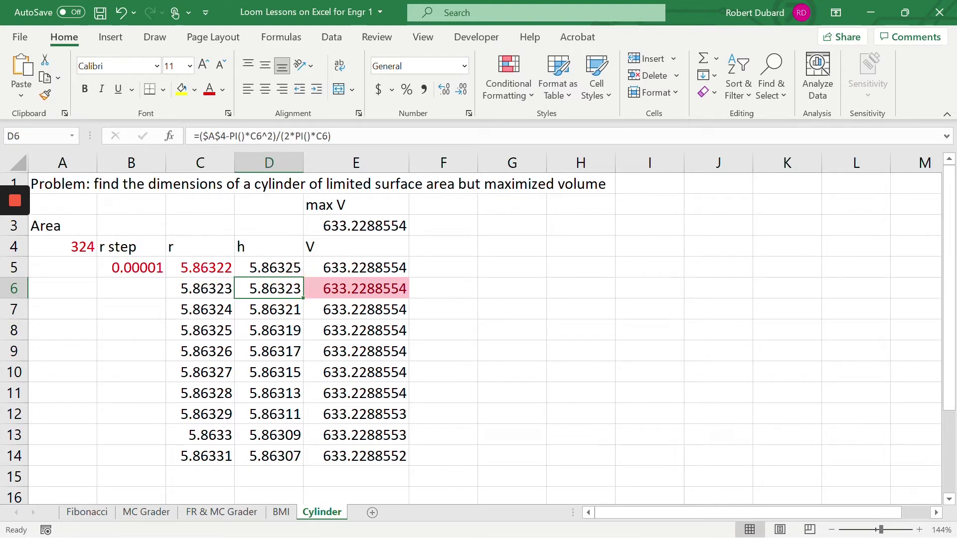
{"action": "left_click", "coordinate": [62, 246]}
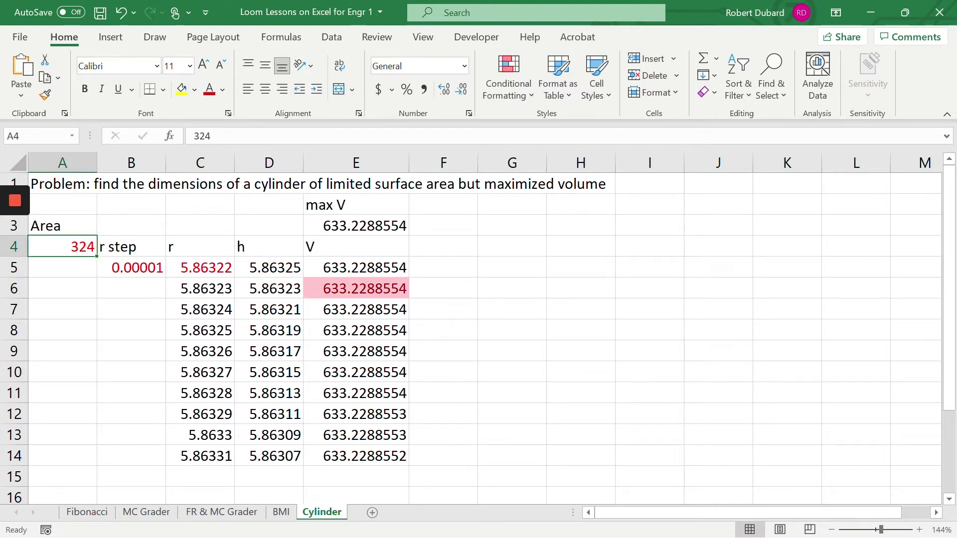
{"action": "left_click", "coordinate": [356, 288]}
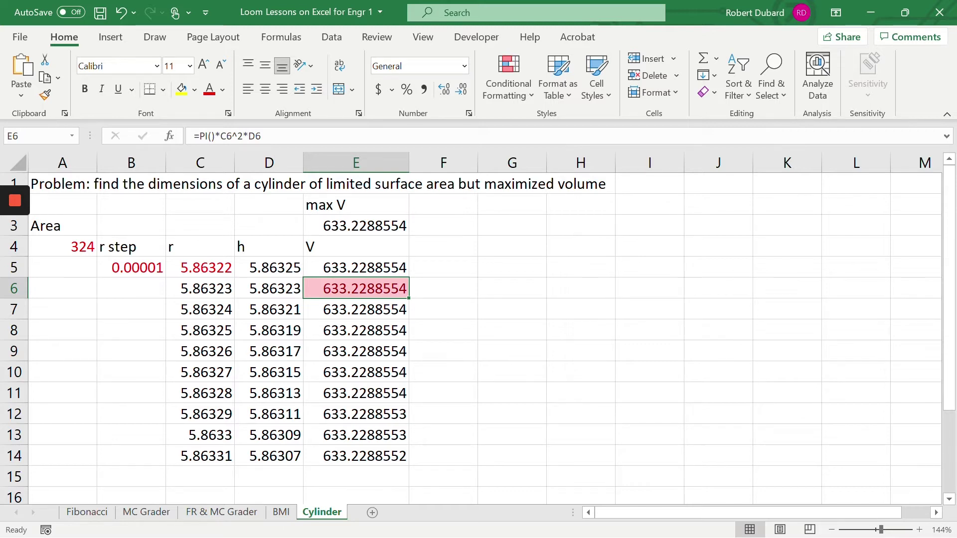
{"action": "left_click", "coordinate": [200, 246]}
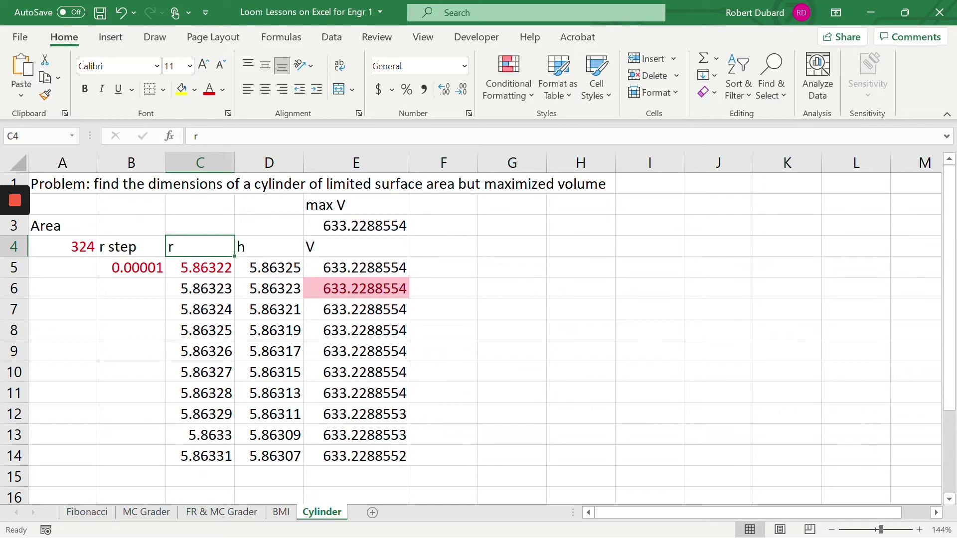
{"action": "left_click", "coordinate": [269, 247]}
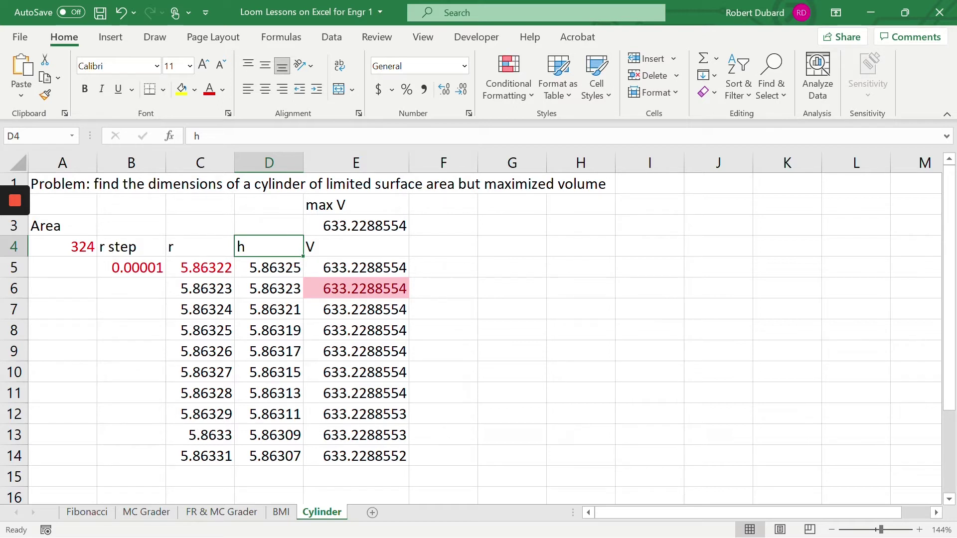
{"action": "left_click", "coordinate": [199, 245]}
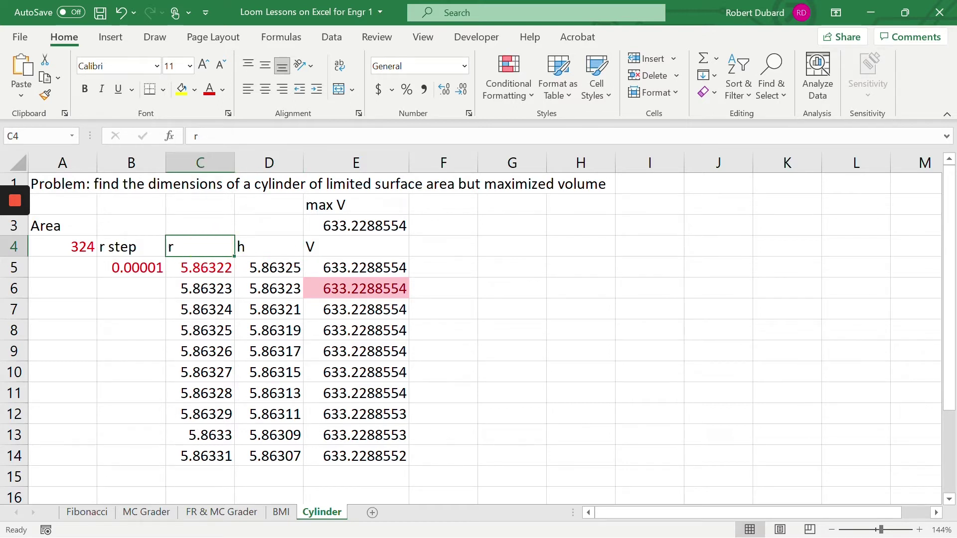
{"action": "left_click", "coordinate": [260, 247]}
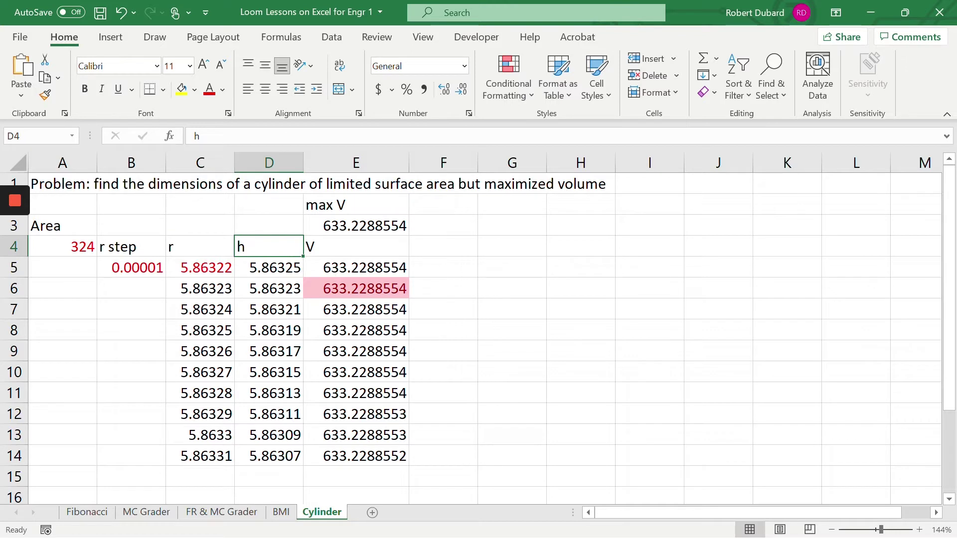
{"action": "left_click_drag", "start_coordinate": [272, 268], "coordinate": [341, 456]}
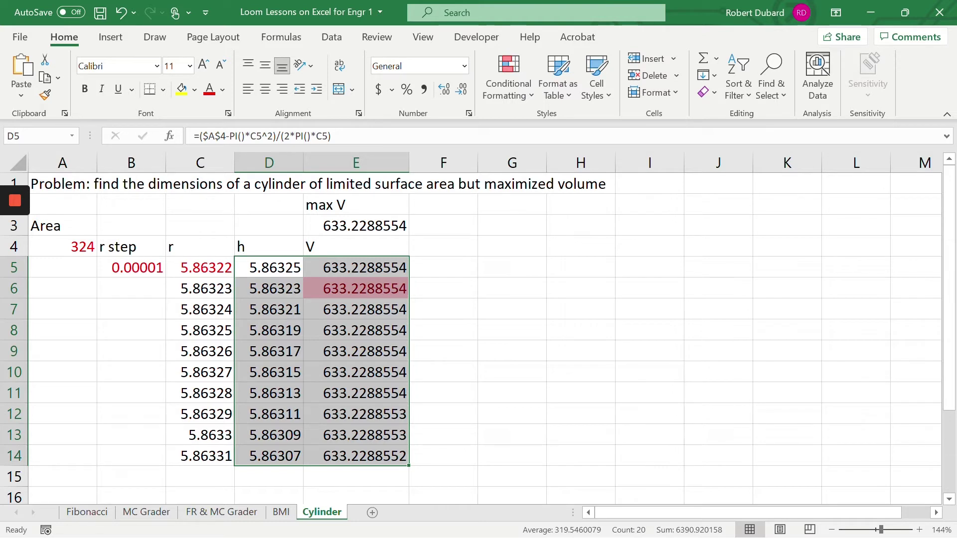
{"action": "left_click", "coordinate": [512, 267]}
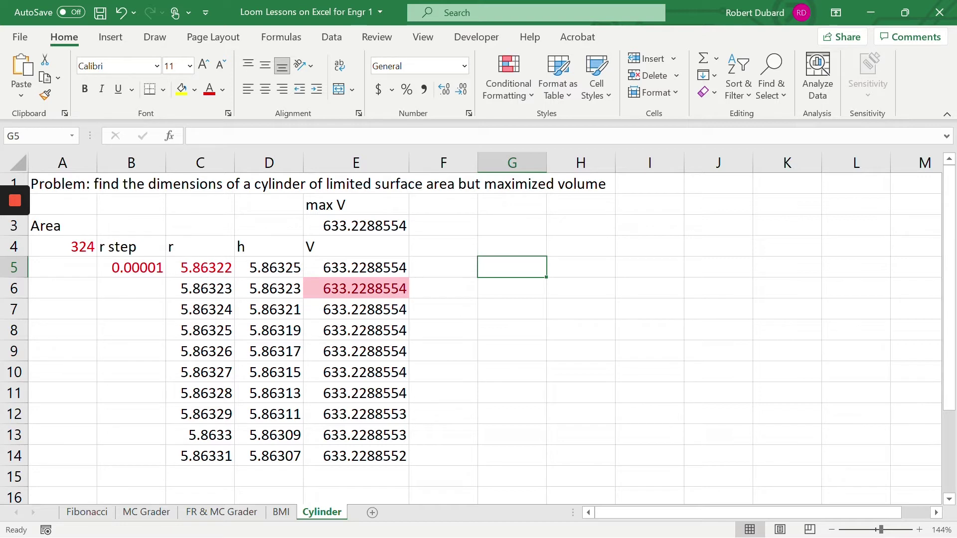
- Create a copy of the Cylinder sheet and place it at the end of the workbook
{"action": "right_click", "coordinate": [320, 516]}
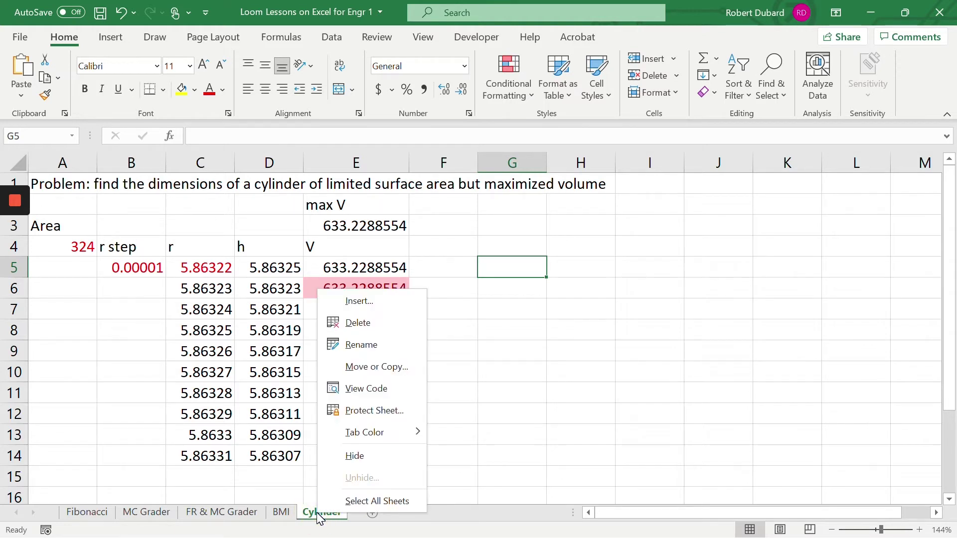
{"action": "left_click", "coordinate": [405, 368]}
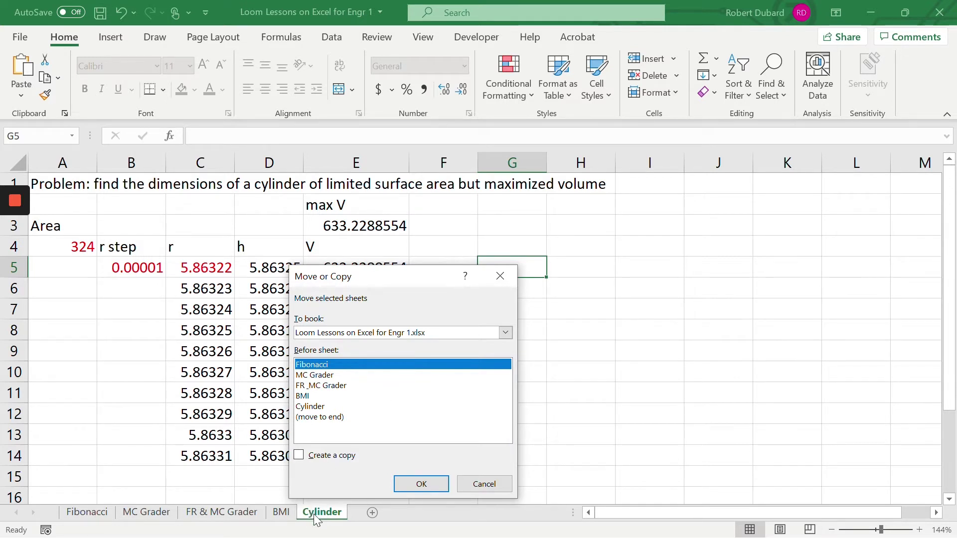
{"action": "left_click", "coordinate": [299, 456]}
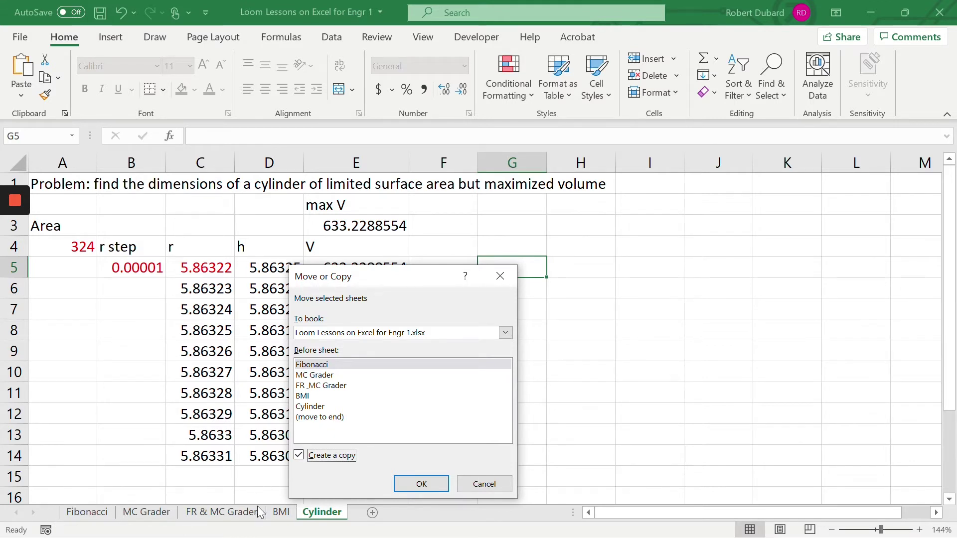
{"action": "left_click", "coordinate": [329, 417]}
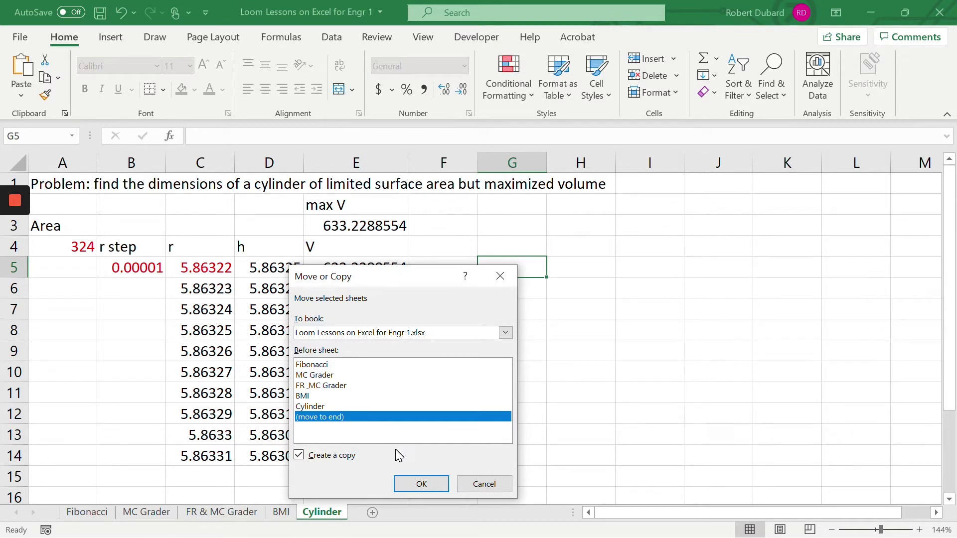
{"action": "left_click", "coordinate": [422, 485]}
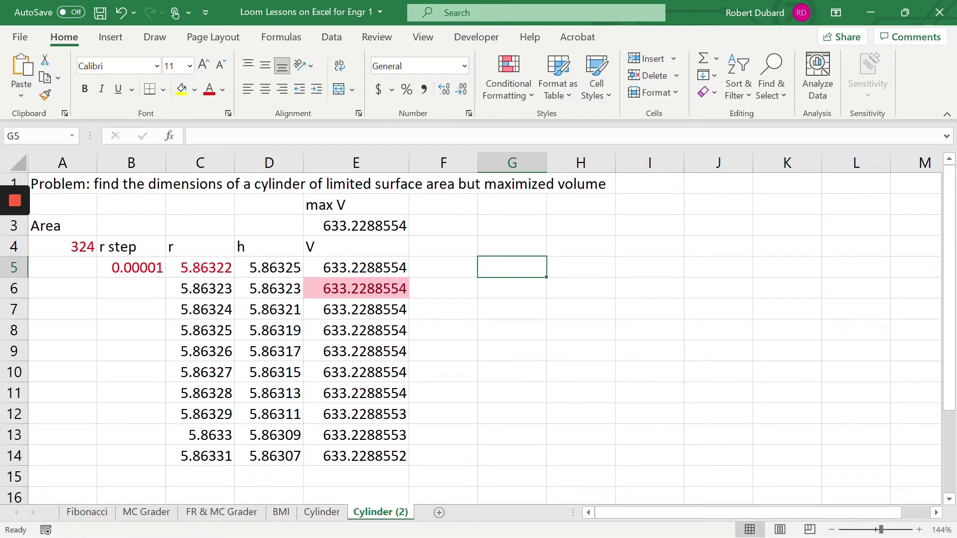
- Compare the original Cylinder sheet with its copy, finishing on the copy
{"action": "left_click", "coordinate": [331, 516]}
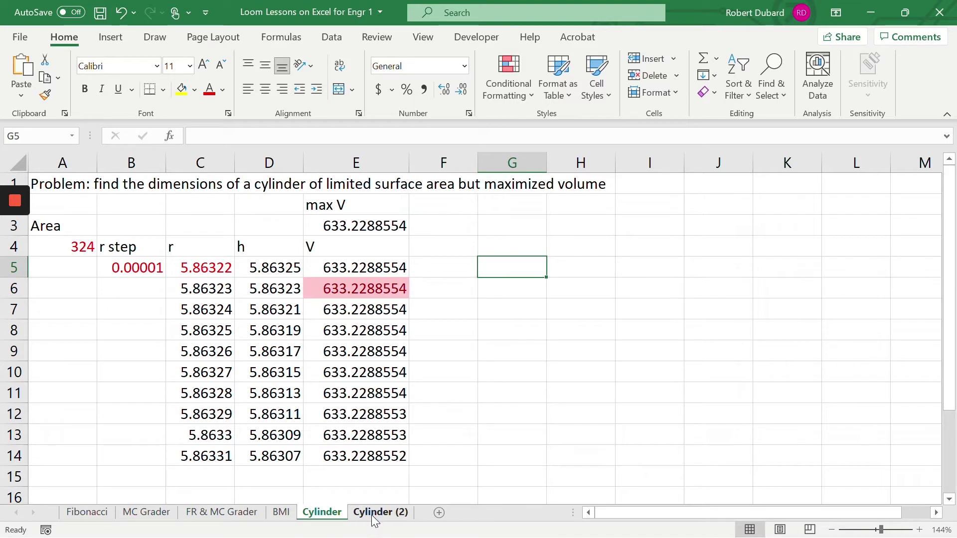
{"action": "left_click", "coordinate": [375, 519]}
{"action": "left_click", "coordinate": [324, 517]}
{"action": "left_click", "coordinate": [371, 513]}
{"action": "left_click", "coordinate": [319, 510]}
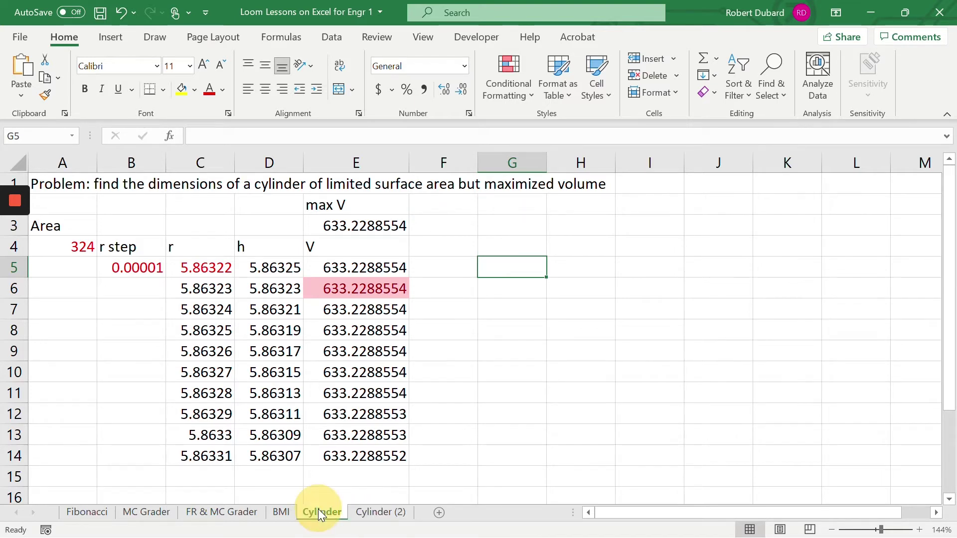
{"action": "left_click", "coordinate": [374, 514]}
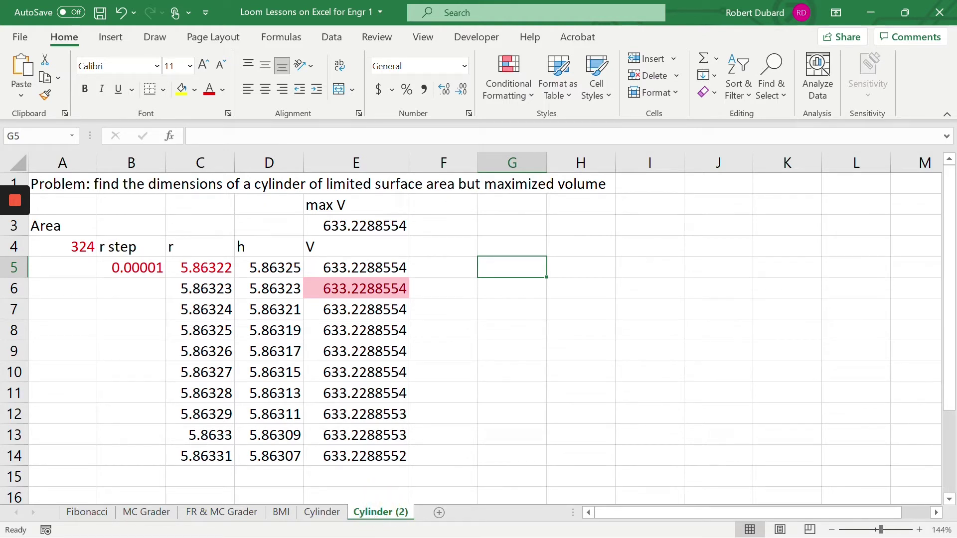
- Clear the h and V formulas in D5:E14 of the copied sheet and check that the original Cylinder sheet still has them
{"action": "left_click_drag", "start_coordinate": [269, 268], "coordinate": [333, 455]}
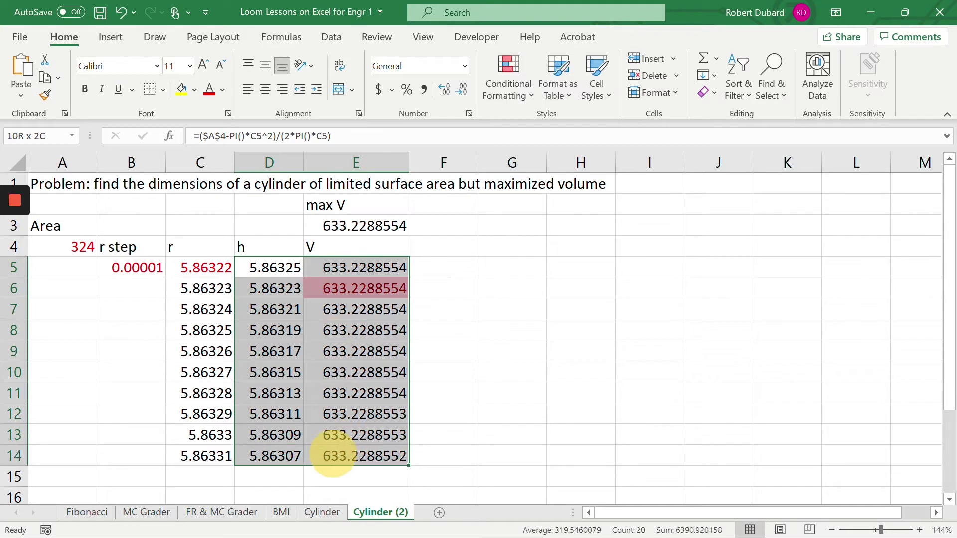
{"action": "key", "text": "Delete"}
{"action": "left_click", "coordinate": [523, 406]}
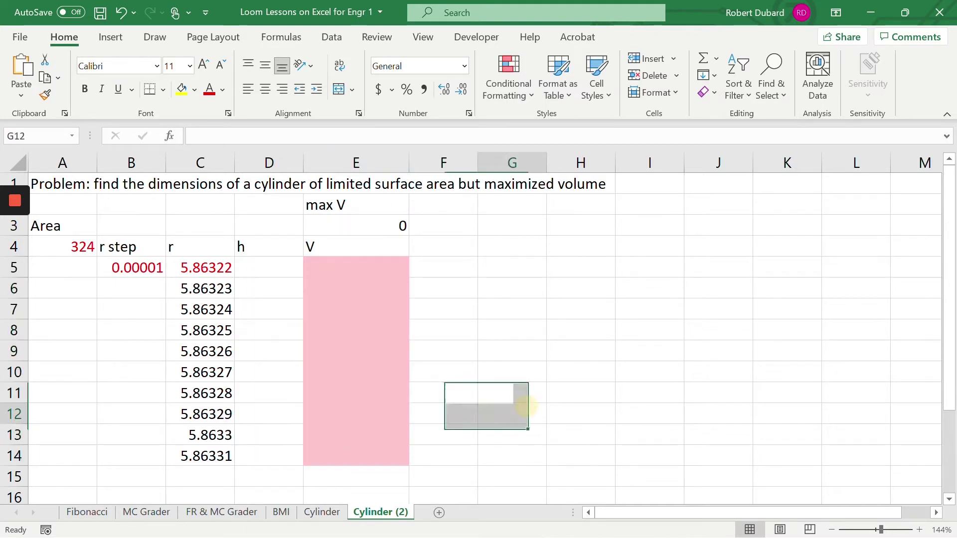
{"action": "left_click", "coordinate": [325, 516]}
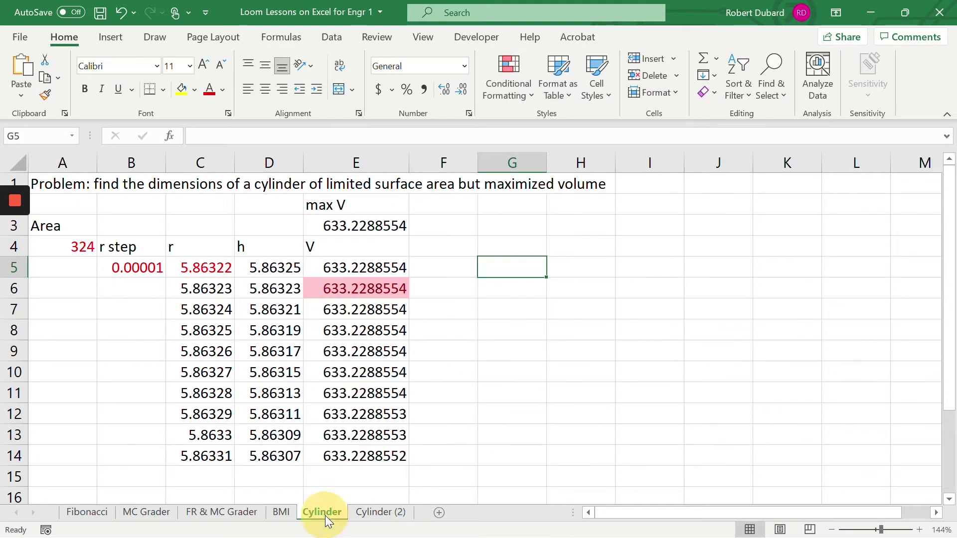
{"action": "left_click", "coordinate": [377, 513]}
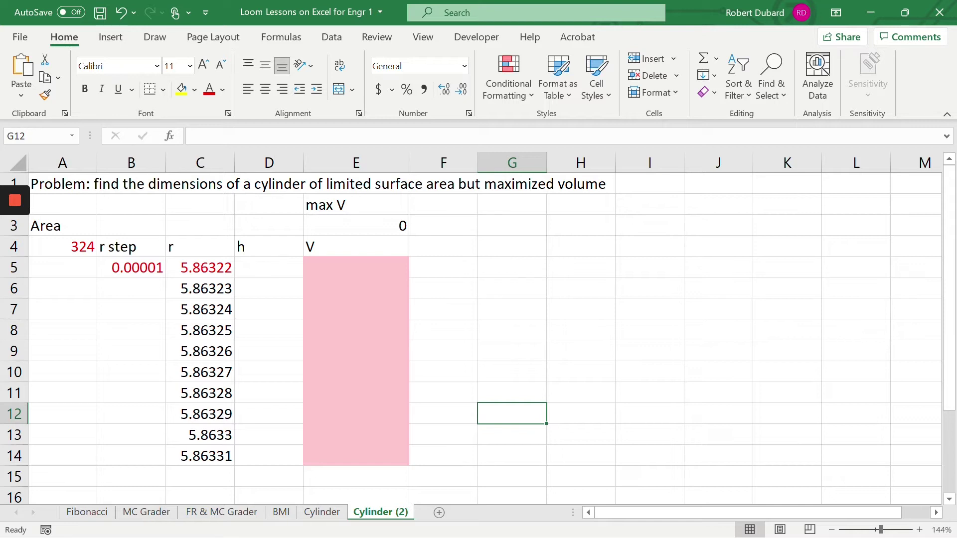
- Set the starting radius in C5 to 1 and the r step in B5 to 1 on the copied sheet
{"action": "left_click", "coordinate": [199, 267]}
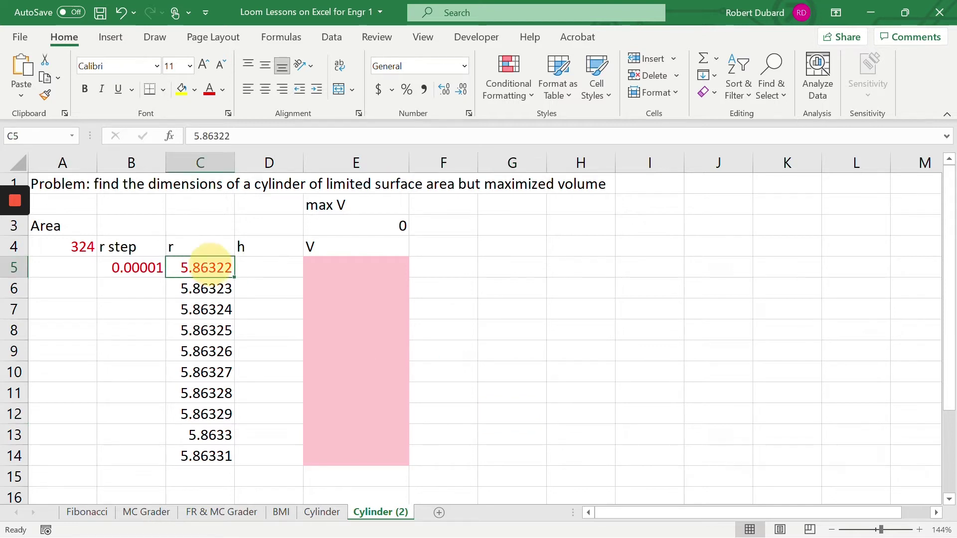
{"action": "type", "text": "1"}
{"action": "left_click", "coordinate": [122, 269]}
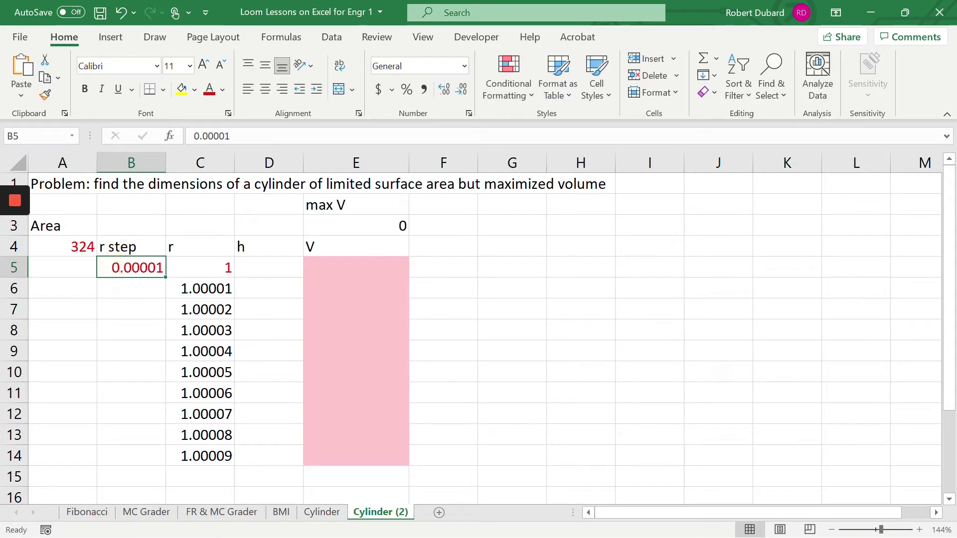
{"action": "type", "text": "1"}
{"action": "left_click", "coordinate": [582, 310]}
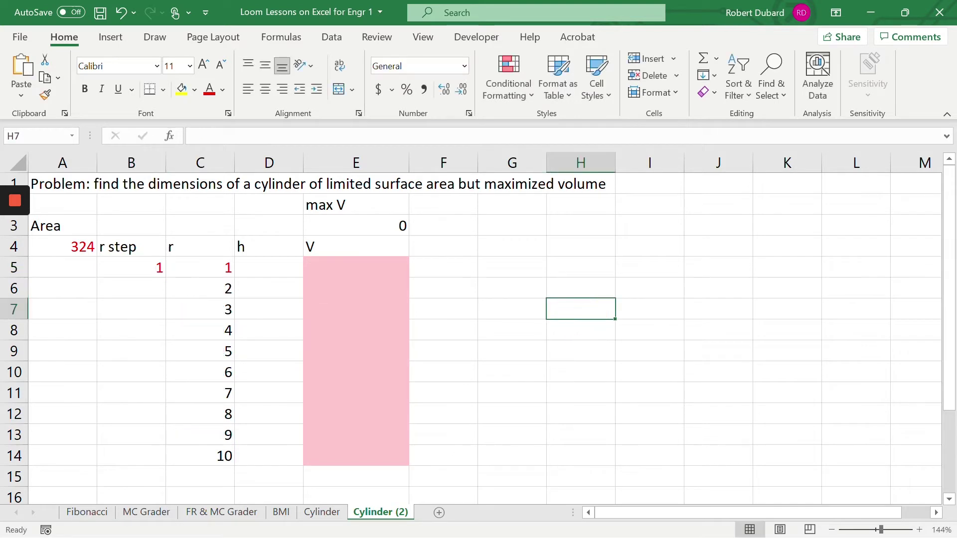
- Rename the copied sheet Cylinder (2) as Cone
{"action": "right_click", "coordinate": [375, 517]}
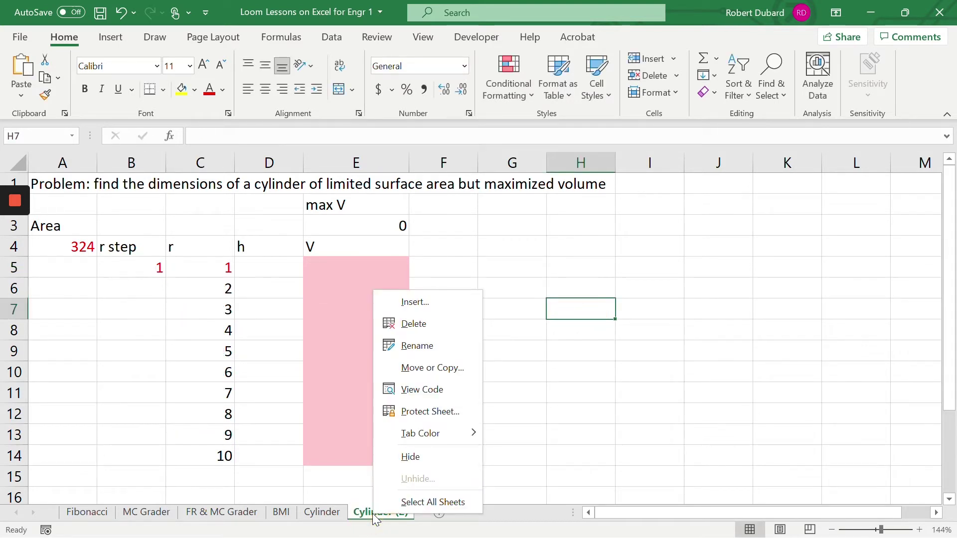
{"action": "left_click", "coordinate": [441, 337]}
{"action": "type", "text": "COnst"}
{"action": "key", "text": "BackSpace"}
{"action": "key", "text": "BackSpace"}
{"action": "key", "text": "BackSpace"}
{"action": "key", "text": "BackSpace"}
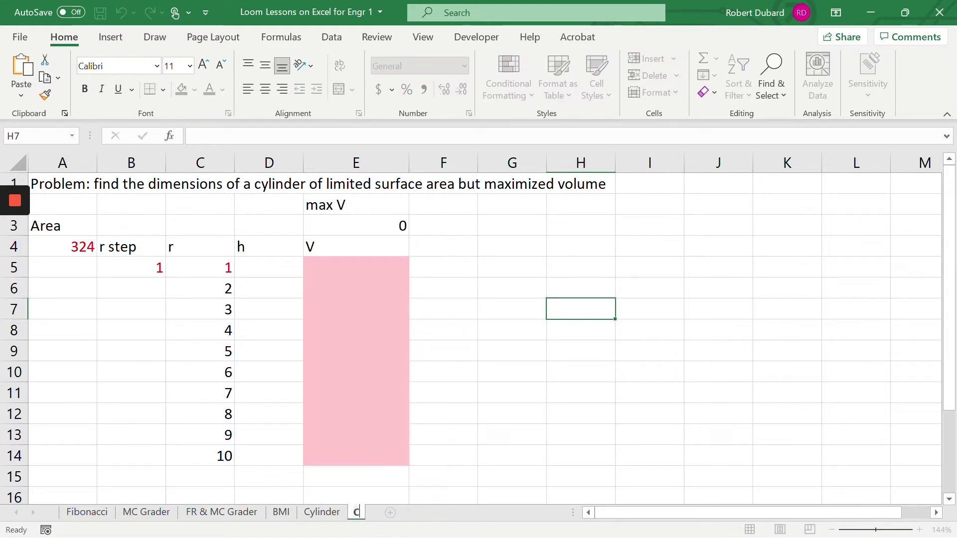
{"action": "type", "text": "one"}
{"action": "left_click", "coordinate": [512, 349]}
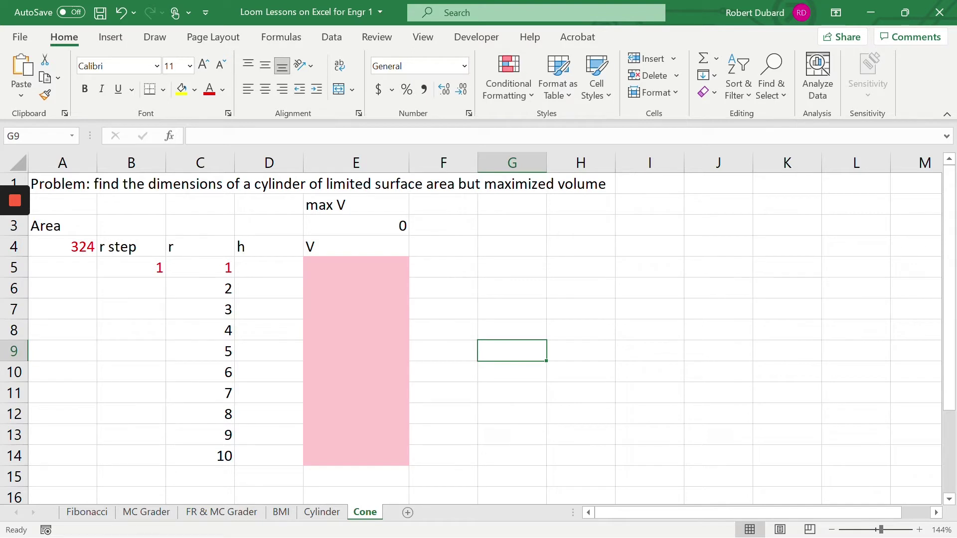
- Switch to Chrome and search the web for "area of cone" on a new page to find the surface area formula
{"action": "left_click", "coordinate": [873, 15]}
{"action": "mouse_move", "coordinate": [434, 536]}
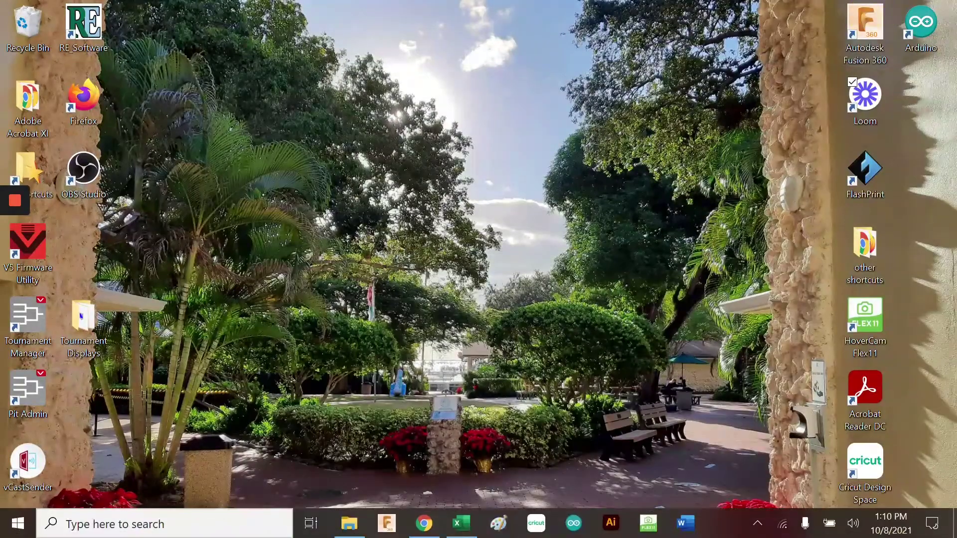
{"action": "left_click", "coordinate": [438, 528]}
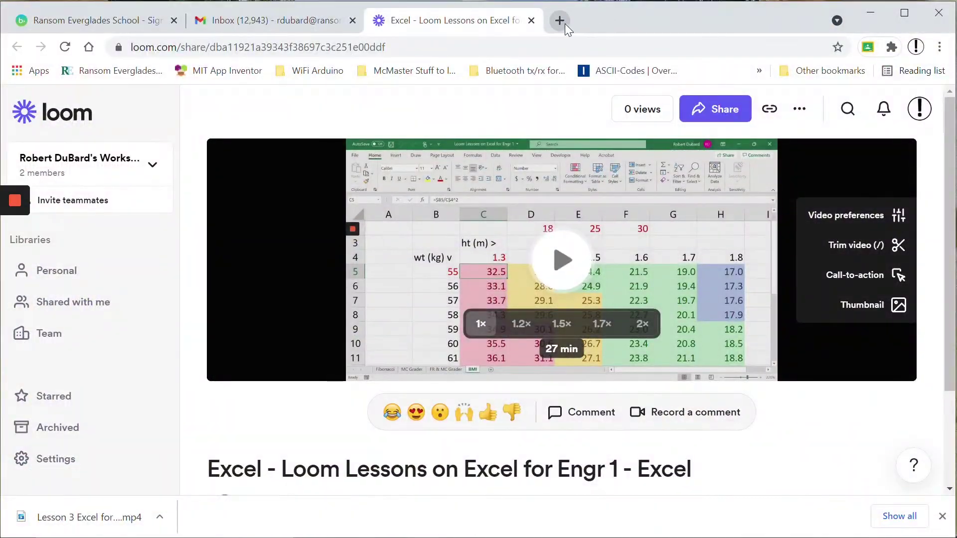
{"action": "left_click", "coordinate": [565, 23]}
{"action": "type", "text": "are"}
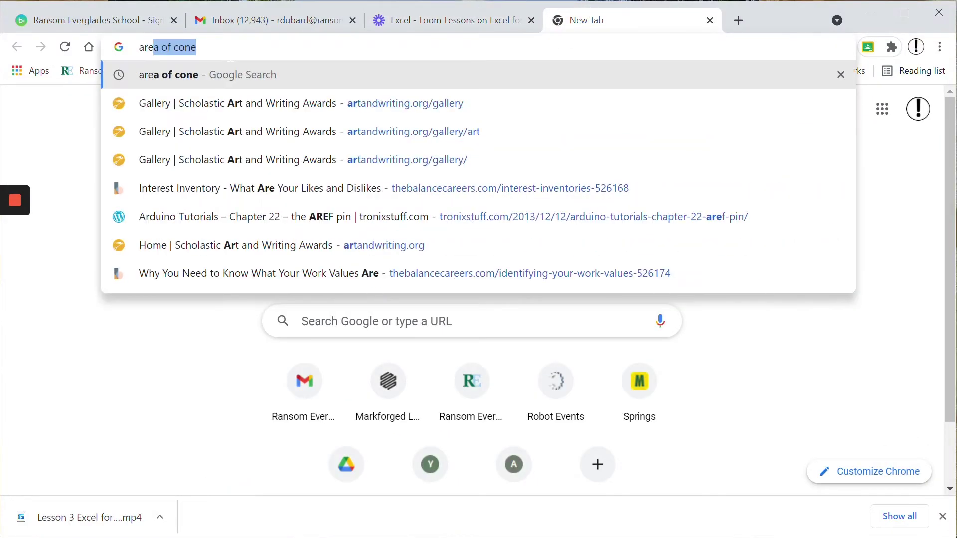
{"action": "type", "text": "a"}
{"action": "key", "text": "Return"}
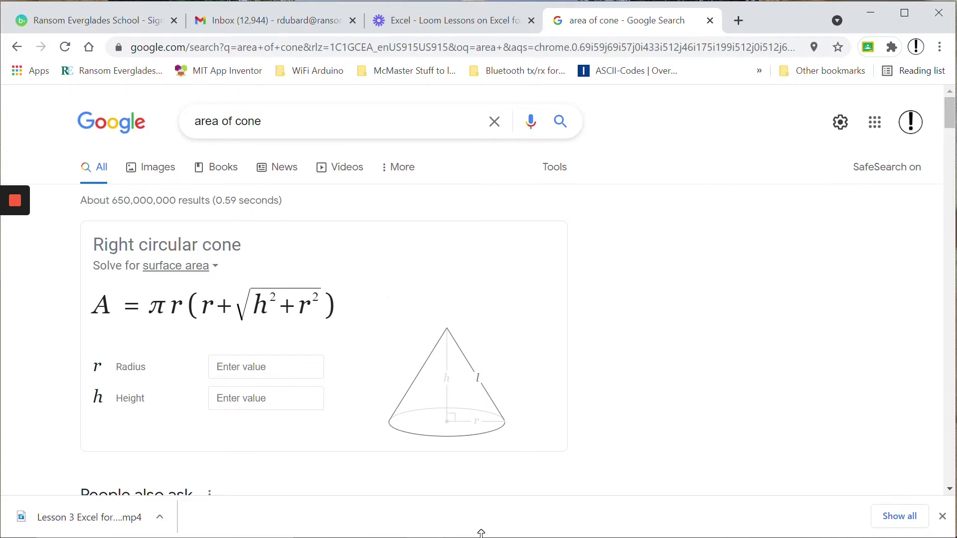
- Minimize the browser, switch to Paint and maximize its window with a blank canvas
{"action": "left_click", "coordinate": [872, 13]}
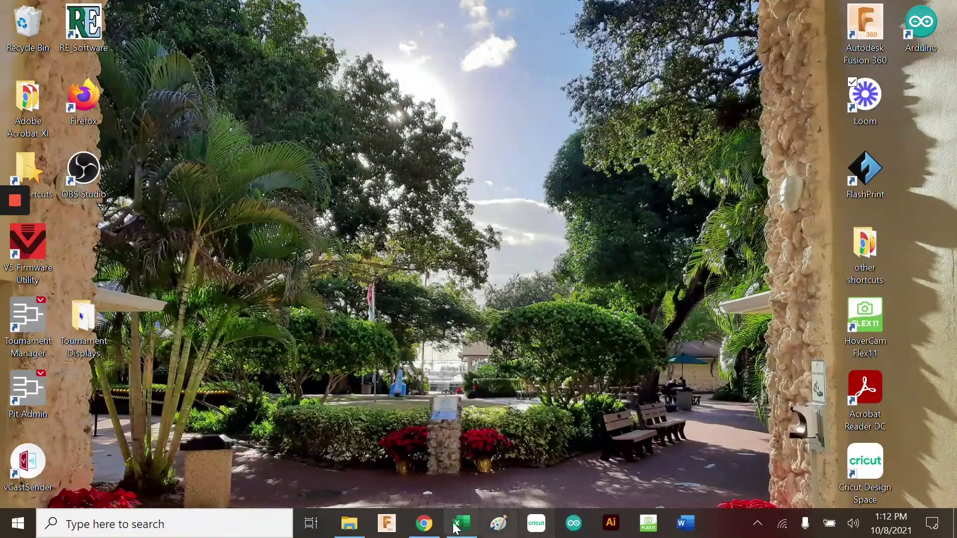
{"action": "left_click", "coordinate": [498, 523]}
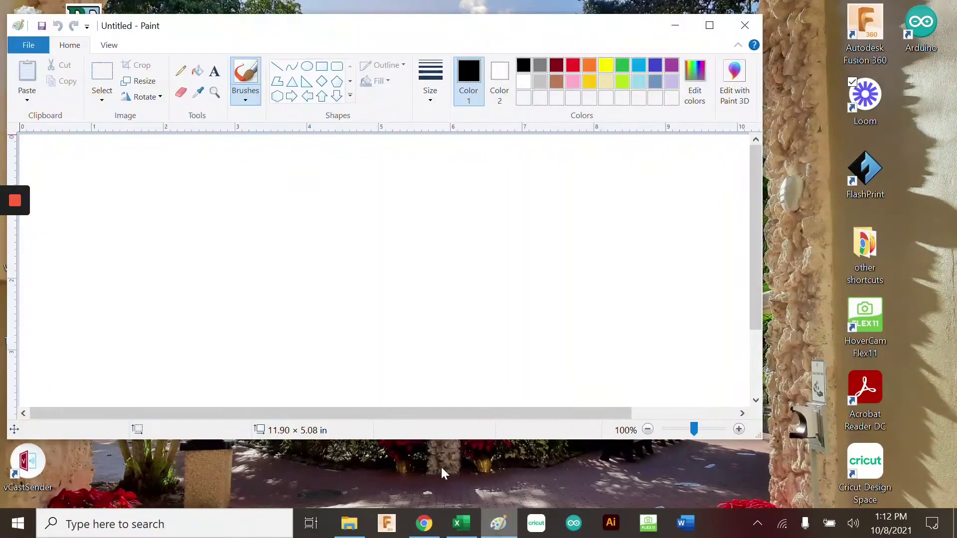
{"action": "left_click", "coordinate": [709, 25]}
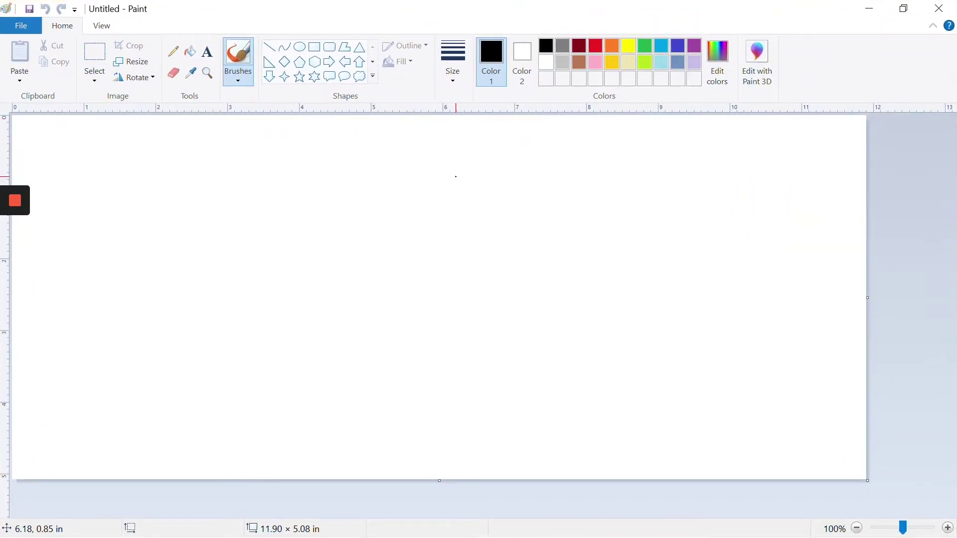
- Handwrite the cone area equation A = πr√(h² + r²) across the upper part of the canvas with the brush
{"action": "mouse_move", "coordinate": [237, 209]}
{"action": "left_mouse_down"}
{"action": "mouse_move", "coordinate": [282, 195]}
{"action": "mouse_move", "coordinate": [285, 206]}
{"action": "left_mouse_up"}
{"action": "left_click_drag", "start_coordinate": [243, 187], "coordinate": [315, 174]}
{"action": "left_click_drag", "start_coordinate": [302, 190], "coordinate": [356, 197]}
{"action": "mouse_move", "coordinate": [368, 172]}
{"action": "left_mouse_down"}
{"action": "mouse_move", "coordinate": [373, 196]}
{"action": "mouse_move", "coordinate": [376, 171]}
{"action": "mouse_move", "coordinate": [416, 171]}
{"action": "mouse_move", "coordinate": [442, 203]}
{"action": "mouse_move", "coordinate": [530, 133]}
{"action": "mouse_move", "coordinate": [621, 125]}
{"action": "left_mouse_up"}
{"action": "left_click_drag", "start_coordinate": [463, 148], "coordinate": [493, 203]}
{"action": "mouse_move", "coordinate": [493, 154]}
{"action": "left_mouse_down"}
{"action": "mouse_move", "coordinate": [503, 150]}
{"action": "mouse_move", "coordinate": [541, 186]}
{"action": "left_mouse_up"}
{"action": "mouse_move", "coordinate": [532, 182]}
{"action": "left_mouse_down"}
{"action": "mouse_move", "coordinate": [538, 205]}
{"action": "mouse_move", "coordinate": [568, 202]}
{"action": "left_mouse_up"}
{"action": "left_click_drag", "start_coordinate": [562, 181], "coordinate": [611, 170]}
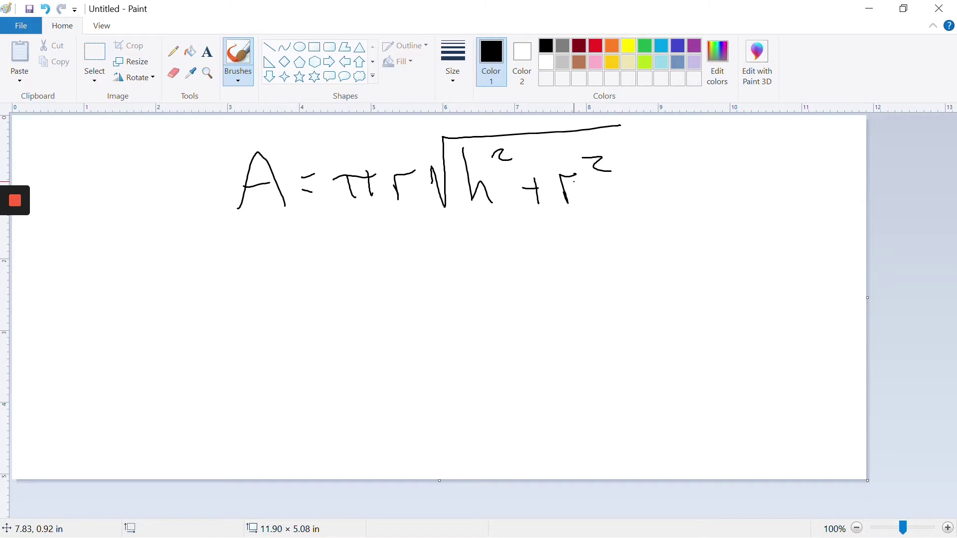
- Handwrite the fraction A/(πr) below the area equation, with parentheses around the denominator
{"action": "left_click_drag", "start_coordinate": [244, 189], "coordinate": [277, 181]}
{"action": "mouse_move", "coordinate": [248, 258]}
{"action": "left_mouse_down"}
{"action": "mouse_move", "coordinate": [267, 223]}
{"action": "mouse_move", "coordinate": [275, 247]}
{"action": "left_mouse_up"}
{"action": "left_click_drag", "start_coordinate": [253, 245], "coordinate": [276, 243]}
{"action": "left_click_drag", "start_coordinate": [224, 261], "coordinate": [308, 260]}
{"action": "left_click_drag", "start_coordinate": [249, 282], "coordinate": [251, 302]}
{"action": "mouse_move", "coordinate": [261, 281]}
{"action": "left_mouse_down"}
{"action": "mouse_move", "coordinate": [263, 303]}
{"action": "mouse_move", "coordinate": [268, 280]}
{"action": "mouse_move", "coordinate": [294, 282]}
{"action": "left_mouse_up"}
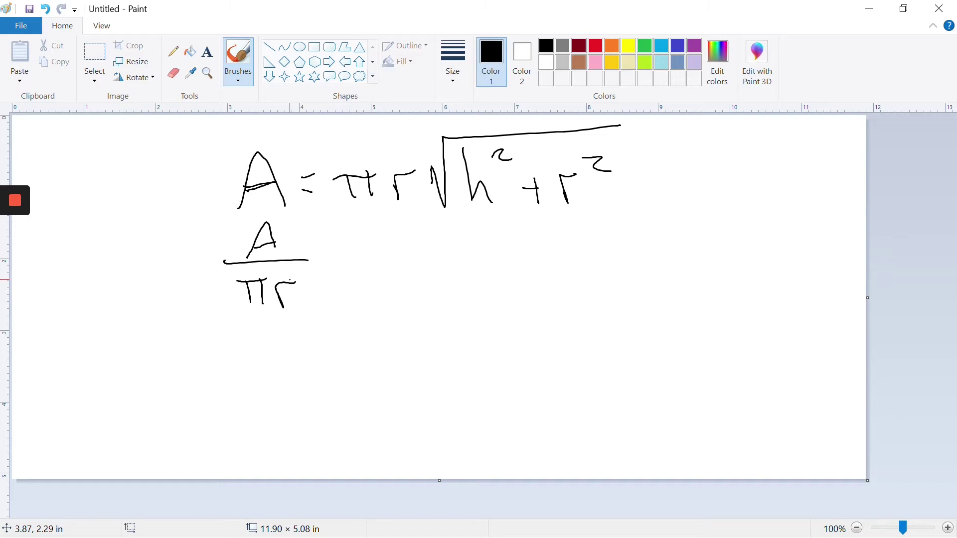
{"action": "mouse_move", "coordinate": [242, 266]}
{"action": "left_mouse_down"}
{"action": "mouse_move", "coordinate": [230, 303]}
{"action": "mouse_move", "coordinate": [242, 317]}
{"action": "left_mouse_up"}
{"action": "left_click_drag", "start_coordinate": [288, 270], "coordinate": [297, 314]}
{"action": "left_click_drag", "start_coordinate": [274, 238], "coordinate": [275, 255]}
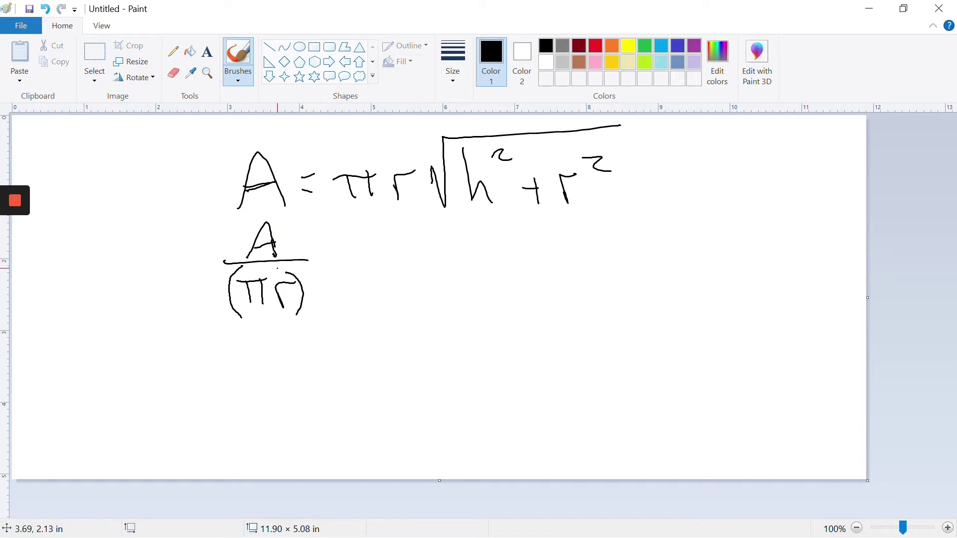
- Complete the second line by handwriting = √(h² + r²) after the A/(πr) fraction
{"action": "left_click_drag", "start_coordinate": [333, 264], "coordinate": [359, 263]}
{"action": "left_click_drag", "start_coordinate": [336, 282], "coordinate": [357, 282]}
{"action": "mouse_move", "coordinate": [399, 259]}
{"action": "left_mouse_down"}
{"action": "mouse_move", "coordinate": [410, 227]}
{"action": "mouse_move", "coordinate": [630, 220]}
{"action": "left_mouse_up"}
{"action": "left_click_drag", "start_coordinate": [434, 235], "coordinate": [459, 295]}
{"action": "mouse_move", "coordinate": [463, 242]}
{"action": "left_mouse_down"}
{"action": "mouse_move", "coordinate": [488, 246]}
{"action": "mouse_move", "coordinate": [511, 299]}
{"action": "mouse_move", "coordinate": [516, 274]}
{"action": "left_mouse_up"}
{"action": "left_click_drag", "start_coordinate": [529, 270], "coordinate": [578, 258]}
{"action": "left_click_drag", "start_coordinate": [505, 266], "coordinate": [509, 274]}
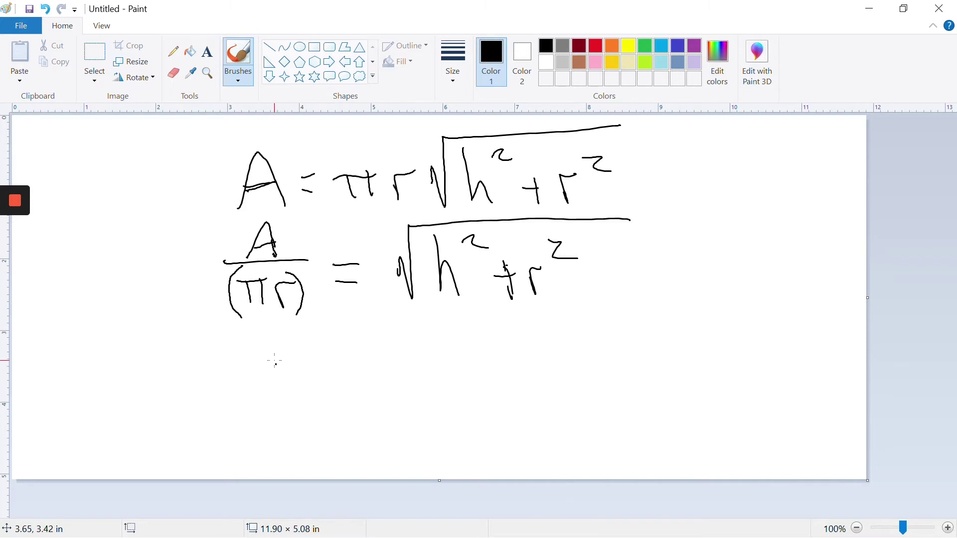
- Handwrite (A/(πr))² on a third line and strike out the square root over h² + r² in the second line
{"action": "mouse_move", "coordinate": [276, 369]}
{"action": "left_mouse_down"}
{"action": "mouse_move", "coordinate": [298, 369]}
{"action": "mouse_move", "coordinate": [296, 356]}
{"action": "mouse_move", "coordinate": [326, 372]}
{"action": "mouse_move", "coordinate": [267, 411]}
{"action": "mouse_move", "coordinate": [296, 407]}
{"action": "mouse_move", "coordinate": [302, 388]}
{"action": "mouse_move", "coordinate": [314, 409]}
{"action": "mouse_move", "coordinate": [329, 409]}
{"action": "left_mouse_up"}
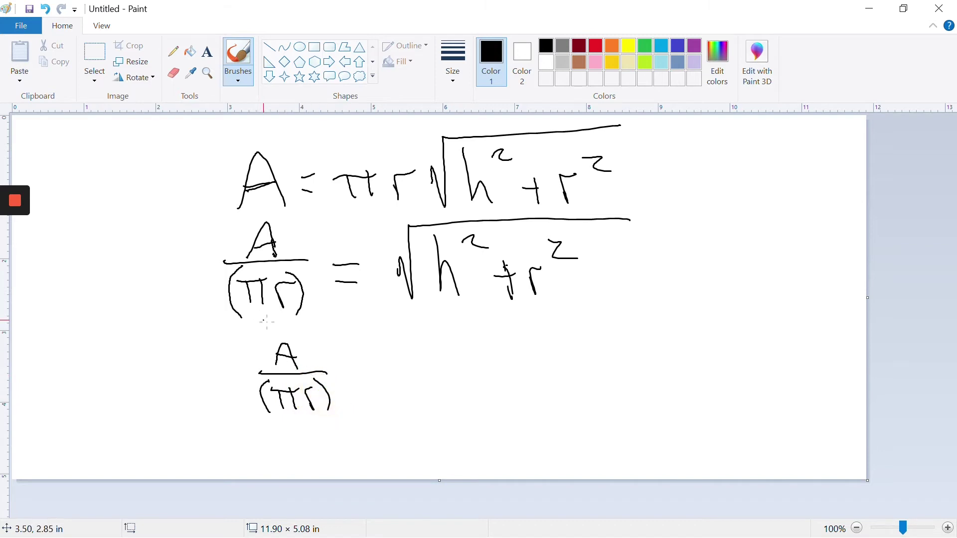
{"action": "mouse_move", "coordinate": [270, 328]}
{"action": "left_mouse_down"}
{"action": "mouse_move", "coordinate": [240, 367]}
{"action": "mouse_move", "coordinate": [266, 421]}
{"action": "left_mouse_up"}
{"action": "mouse_move", "coordinate": [317, 329]}
{"action": "left_mouse_down"}
{"action": "mouse_move", "coordinate": [351, 384]}
{"action": "mouse_move", "coordinate": [344, 419]}
{"action": "mouse_move", "coordinate": [349, 349]}
{"action": "mouse_move", "coordinate": [363, 353]}
{"action": "left_mouse_up"}
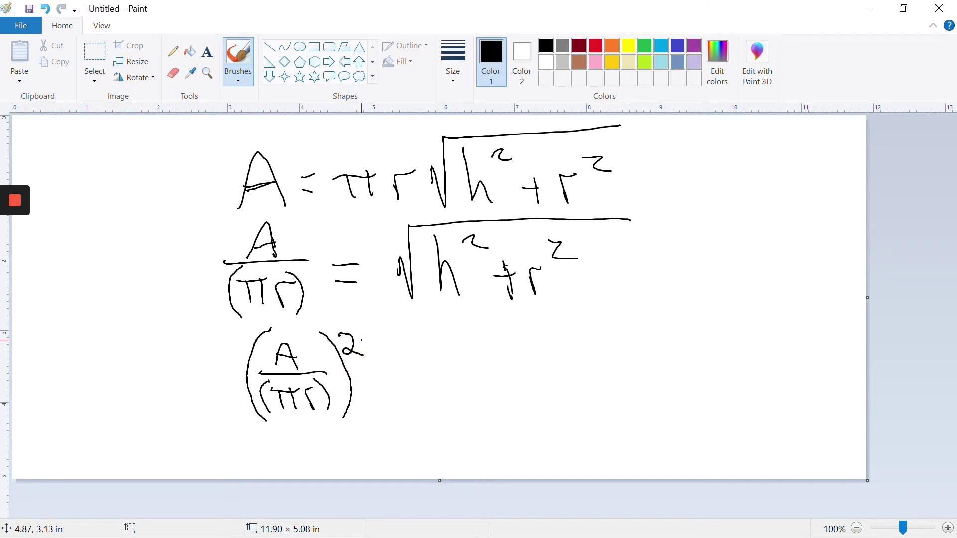
{"action": "mouse_move", "coordinate": [411, 234]}
{"action": "left_mouse_down"}
{"action": "mouse_move", "coordinate": [404, 265]}
{"action": "mouse_move", "coordinate": [422, 223]}
{"action": "mouse_move", "coordinate": [623, 210]}
{"action": "left_mouse_up"}
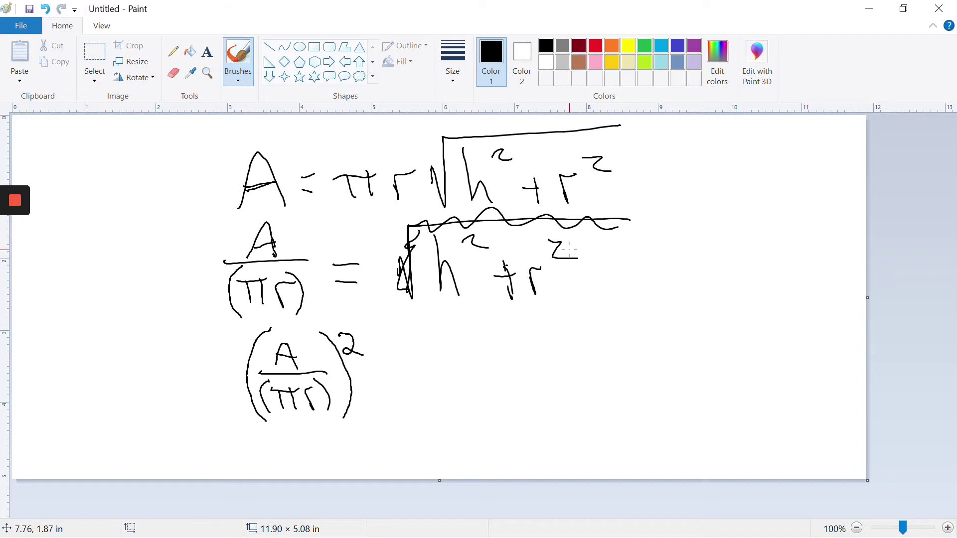
- Move r² across by adding − r² on the third line and striking out + r² above, then enclose the result in parentheses under a square root
{"action": "left_click_drag", "start_coordinate": [365, 386], "coordinate": [439, 371]}
{"action": "left_click_drag", "start_coordinate": [568, 251], "coordinate": [554, 260]}
{"action": "mouse_move", "coordinate": [207, 387]}
{"action": "left_mouse_down"}
{"action": "mouse_move", "coordinate": [217, 354]}
{"action": "mouse_move", "coordinate": [232, 429]}
{"action": "mouse_move", "coordinate": [238, 312]}
{"action": "mouse_move", "coordinate": [509, 330]}
{"action": "left_mouse_up"}
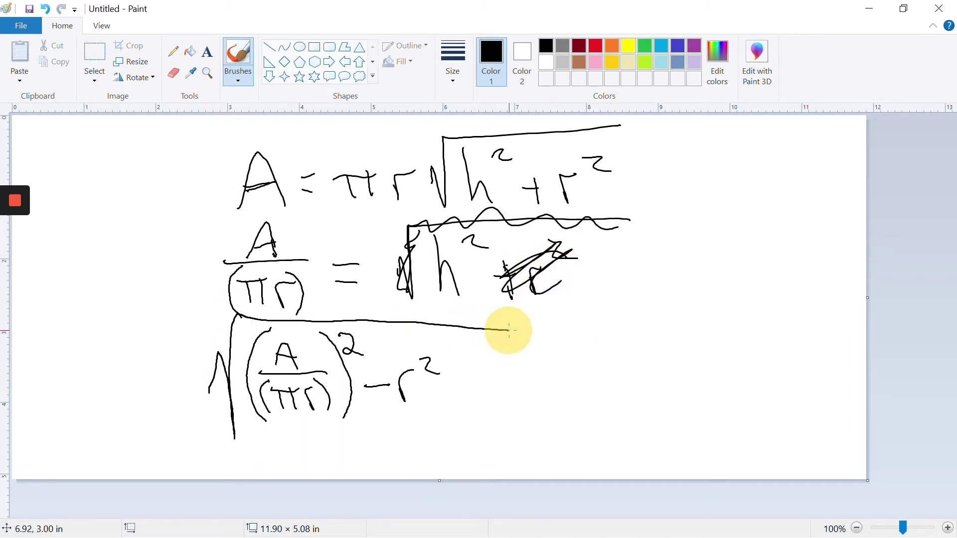
{"action": "left_click_drag", "start_coordinate": [429, 330], "coordinate": [436, 430]}
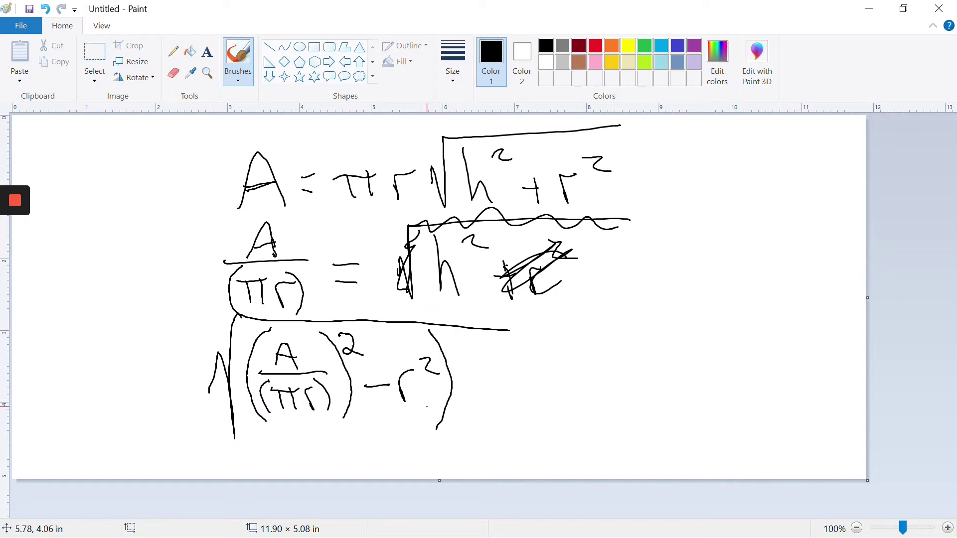
{"action": "mouse_move", "coordinate": [250, 324]}
{"action": "left_mouse_down"}
{"action": "mouse_move", "coordinate": [239, 352]}
{"action": "mouse_move", "coordinate": [250, 416]}
{"action": "mouse_move", "coordinate": [264, 439]}
{"action": "left_mouse_up"}
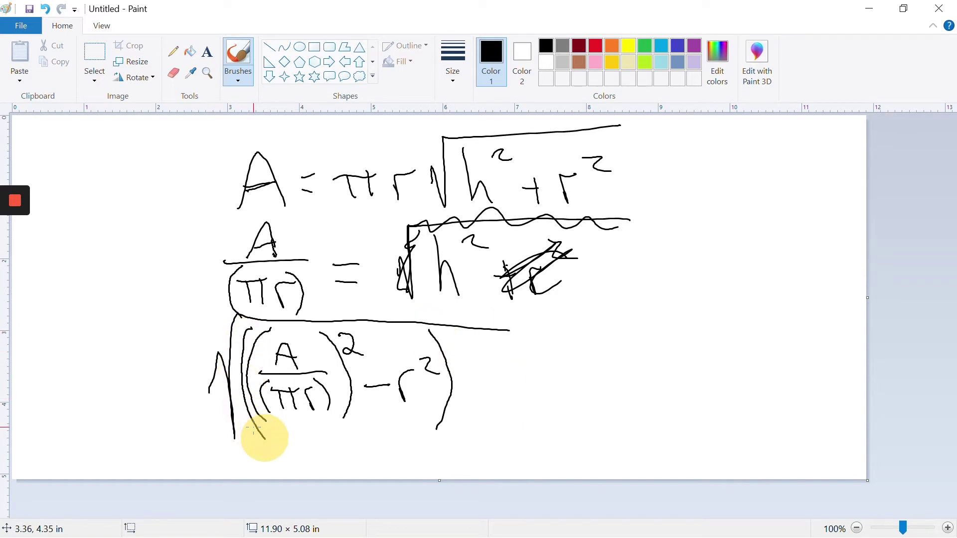
- Finish the third line with = h and retrace the bar of its square root
{"action": "mouse_move", "coordinate": [531, 375]}
{"action": "left_mouse_down"}
{"action": "mouse_move", "coordinate": [554, 375]}
{"action": "mouse_move", "coordinate": [548, 399]}
{"action": "left_mouse_up"}
{"action": "mouse_move", "coordinate": [586, 333]}
{"action": "left_mouse_down"}
{"action": "mouse_move", "coordinate": [594, 395]}
{"action": "mouse_move", "coordinate": [628, 399]}
{"action": "left_mouse_up"}
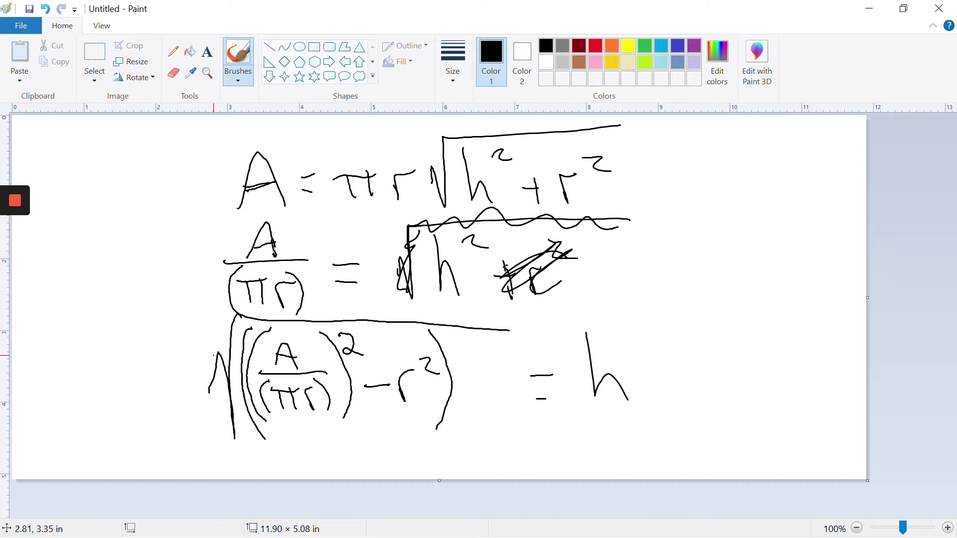
{"action": "left_click_drag", "start_coordinate": [241, 316], "coordinate": [460, 328]}
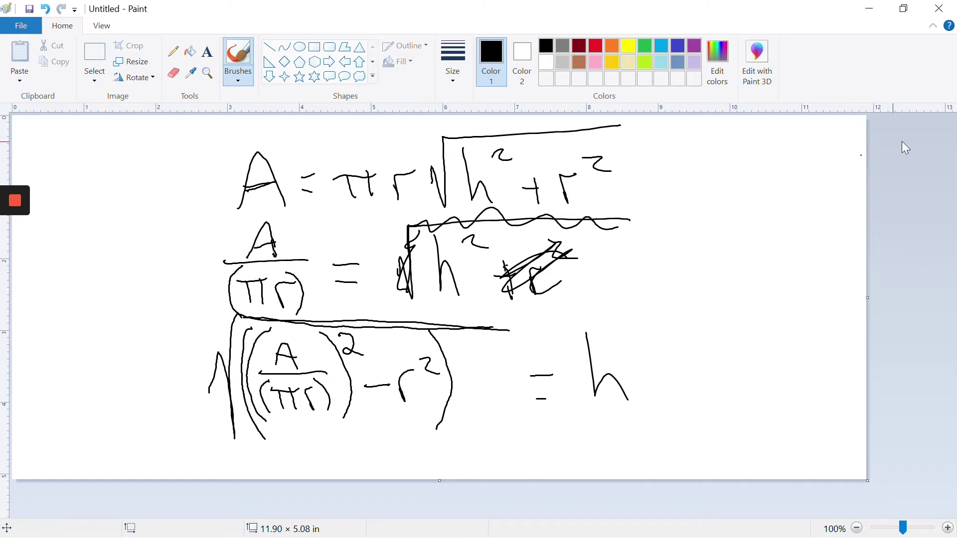
- Arrange Paint on one half of the screen with the whole derivation in view and bring up Excel beside it on the other half
{"action": "left_click", "coordinate": [905, 9]}
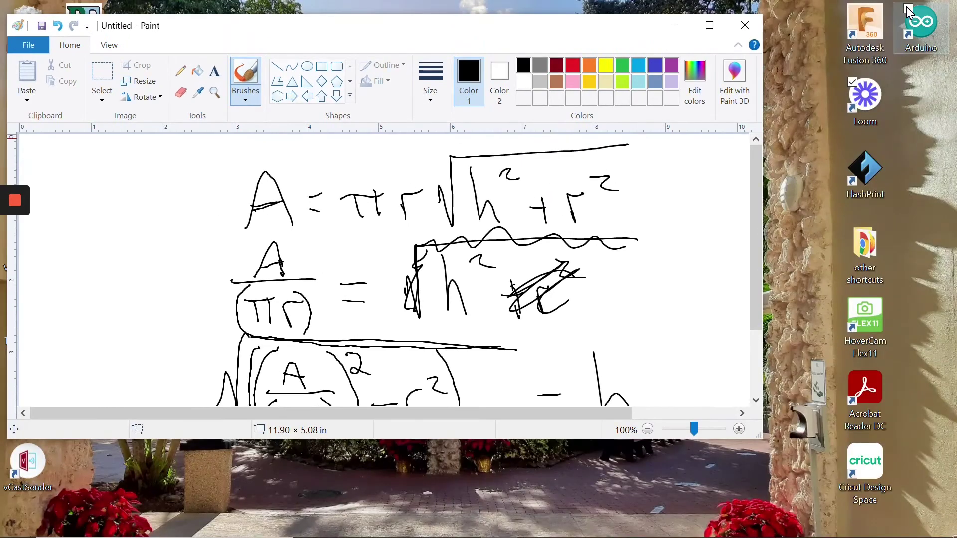
{"action": "key", "text": "super+Right"}
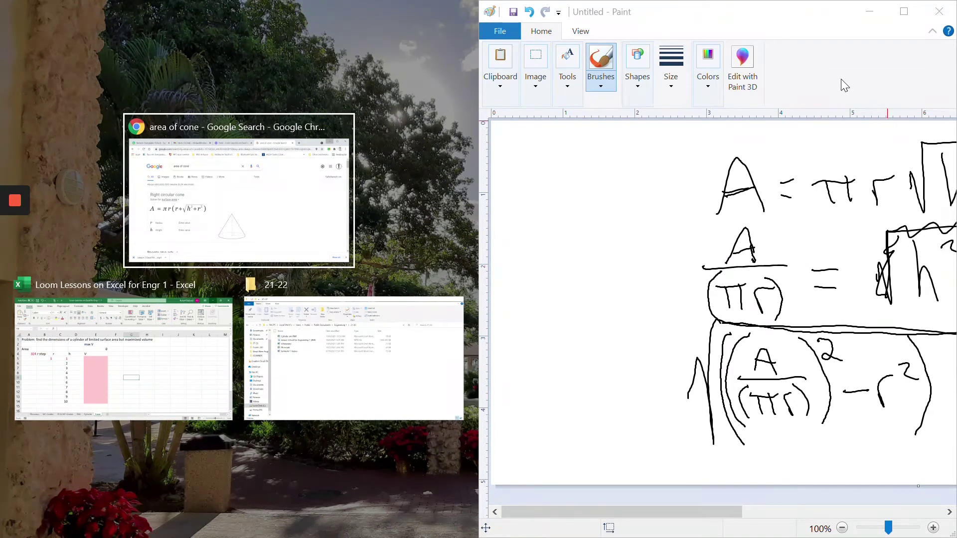
{"action": "left_click_drag", "start_coordinate": [717, 513], "coordinate": [813, 507]}
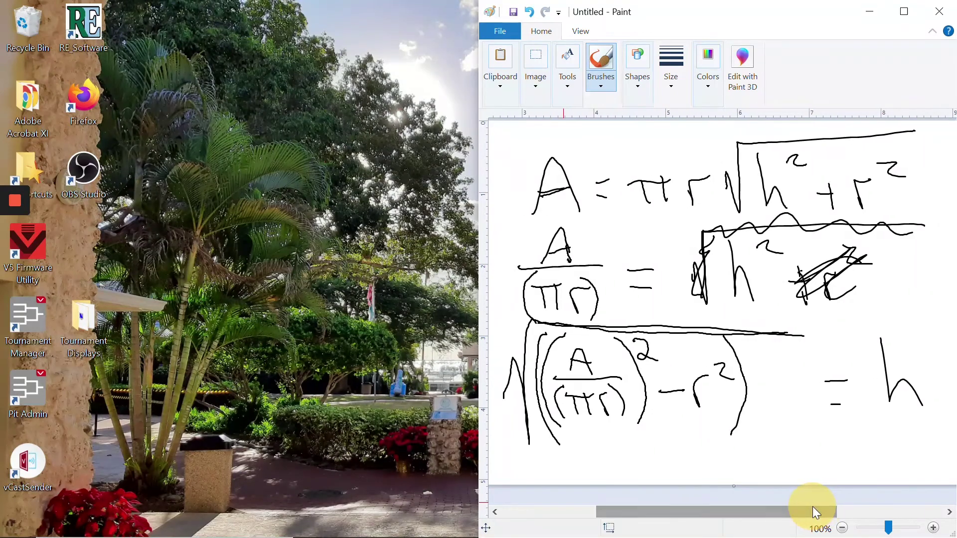
{"action": "left_click", "coordinate": [462, 527]}
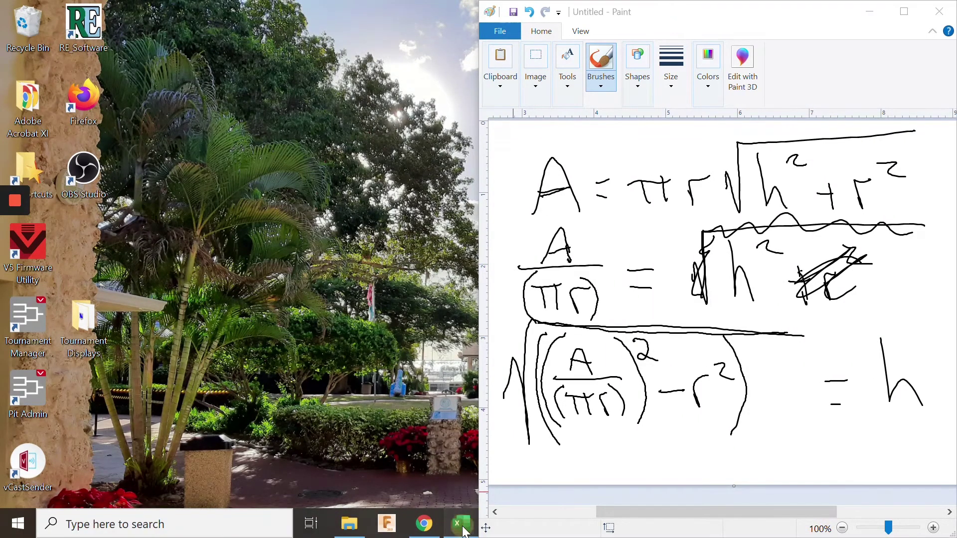
{"action": "key", "text": "super+Down"}
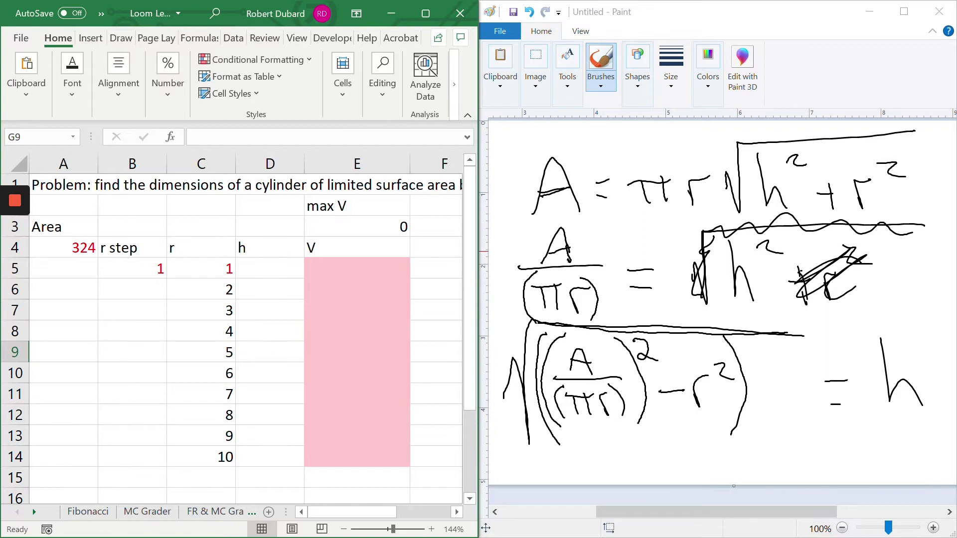
- Start the height formula in D5 of the Cone sheet with =sqrt(
{"action": "left_click", "coordinate": [270, 268]}
{"action": "type", "text": "="}
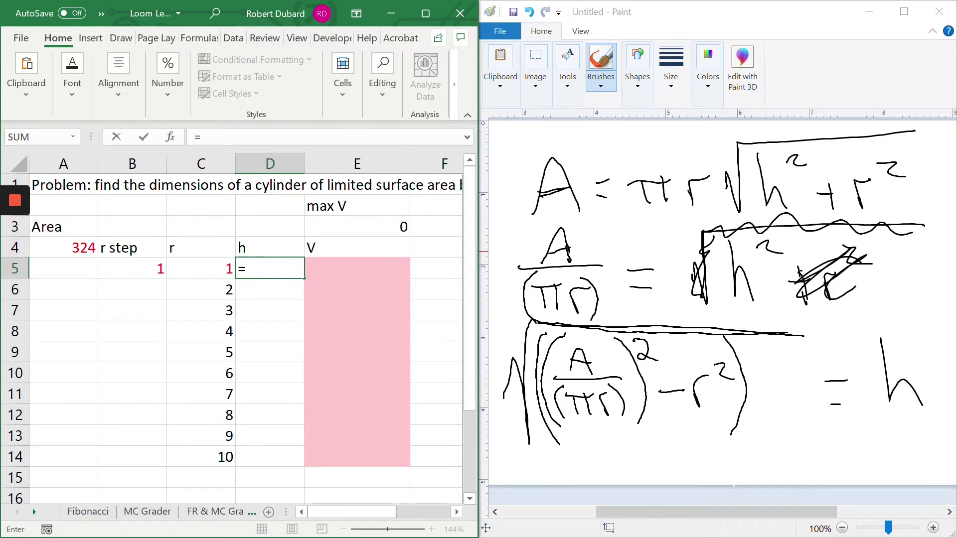
{"action": "type", "text": "sqrt"}
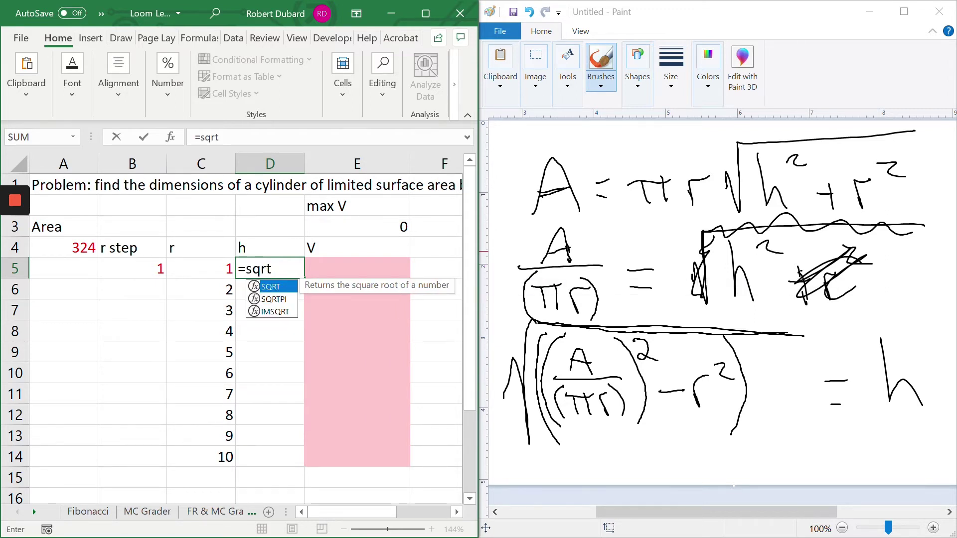
{"action": "type", "text": "("}
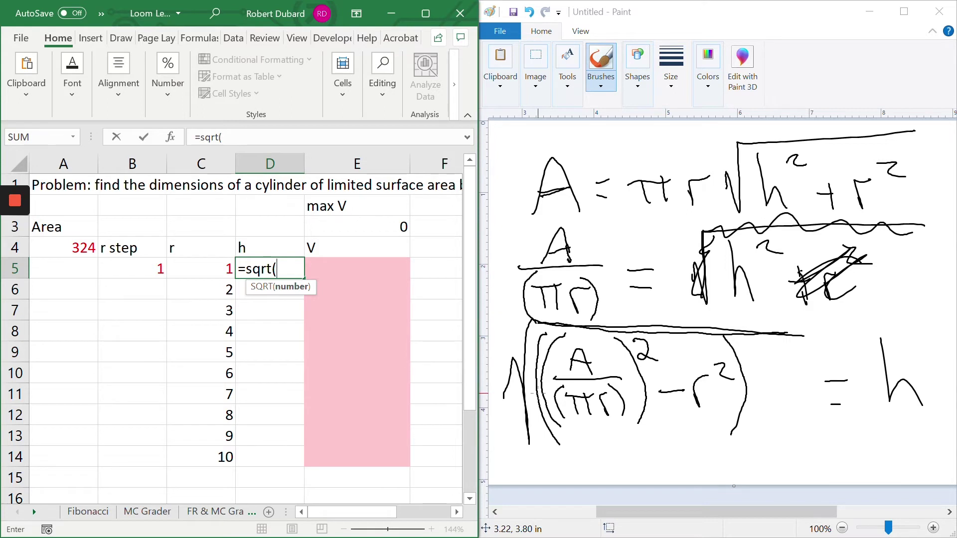
- Trace over the outer parentheses and the opening inner parenthesis of the final equation in the Paint drawing to emphasize them
{"action": "mouse_move", "coordinate": [722, 335]}
{"action": "left_mouse_down"}
{"action": "mouse_move", "coordinate": [743, 416]}
{"action": "mouse_move", "coordinate": [745, 391]}
{"action": "mouse_move", "coordinate": [737, 423]}
{"action": "mouse_move", "coordinate": [742, 391]}
{"action": "left_mouse_up"}
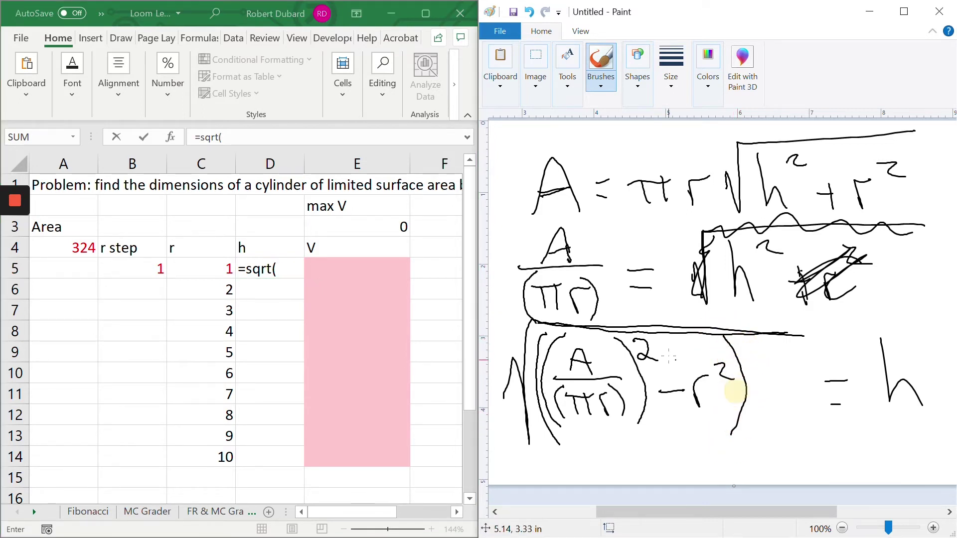
{"action": "mouse_move", "coordinate": [547, 333]}
{"action": "left_mouse_down"}
{"action": "mouse_move", "coordinate": [553, 446]}
{"action": "mouse_move", "coordinate": [545, 336]}
{"action": "mouse_move", "coordinate": [549, 434]}
{"action": "left_mouse_up"}
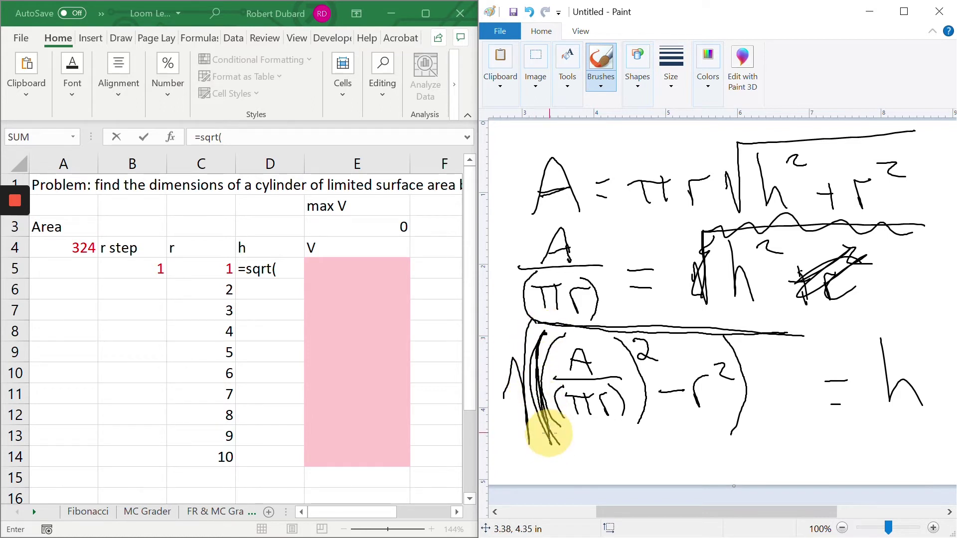
{"action": "left_click_drag", "start_coordinate": [725, 337], "coordinate": [737, 431]}
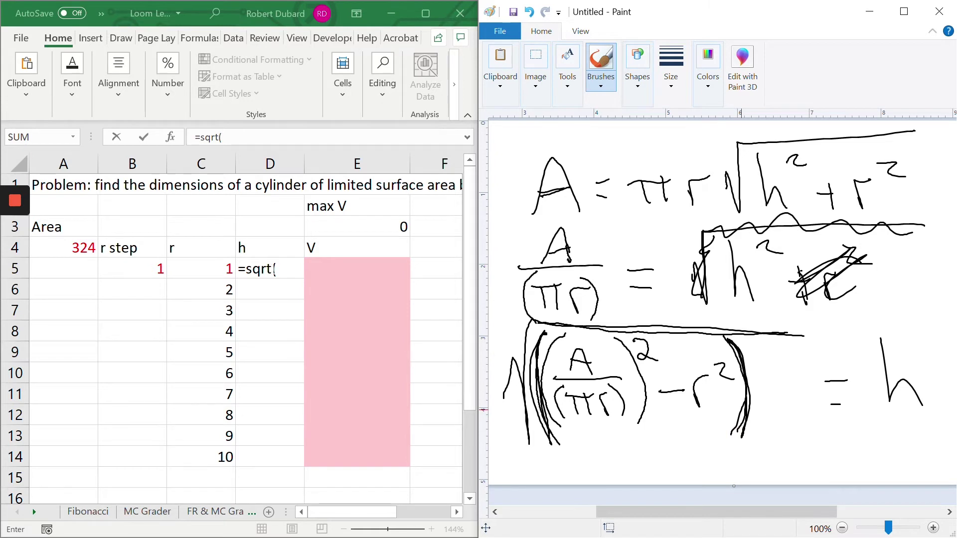
{"action": "mouse_move", "coordinate": [551, 440]}
{"action": "left_mouse_down"}
{"action": "mouse_move", "coordinate": [551, 459]}
{"action": "mouse_move", "coordinate": [548, 443]}
{"action": "left_mouse_up"}
{"action": "mouse_move", "coordinate": [543, 335]}
{"action": "left_mouse_down"}
{"action": "mouse_move", "coordinate": [533, 353]}
{"action": "mouse_move", "coordinate": [534, 416]}
{"action": "mouse_move", "coordinate": [545, 449]}
{"action": "mouse_move", "coordinate": [557, 343]}
{"action": "mouse_move", "coordinate": [546, 415]}
{"action": "left_mouse_up"}
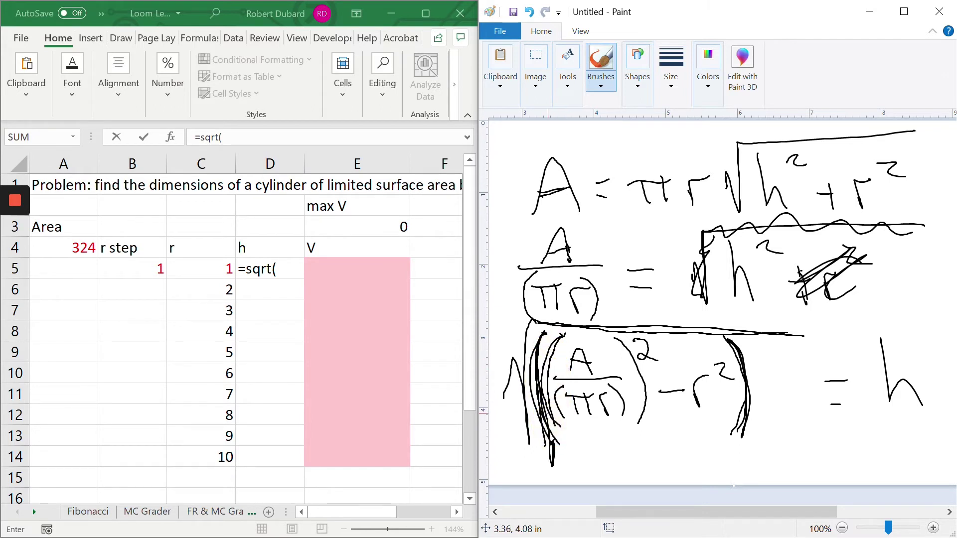
- Continue the height formula in D5 with ($A$4/(pi()*C5), using an absolute reference for the area
{"action": "left_click", "coordinate": [283, 260]}
{"action": "type", "text": "("}
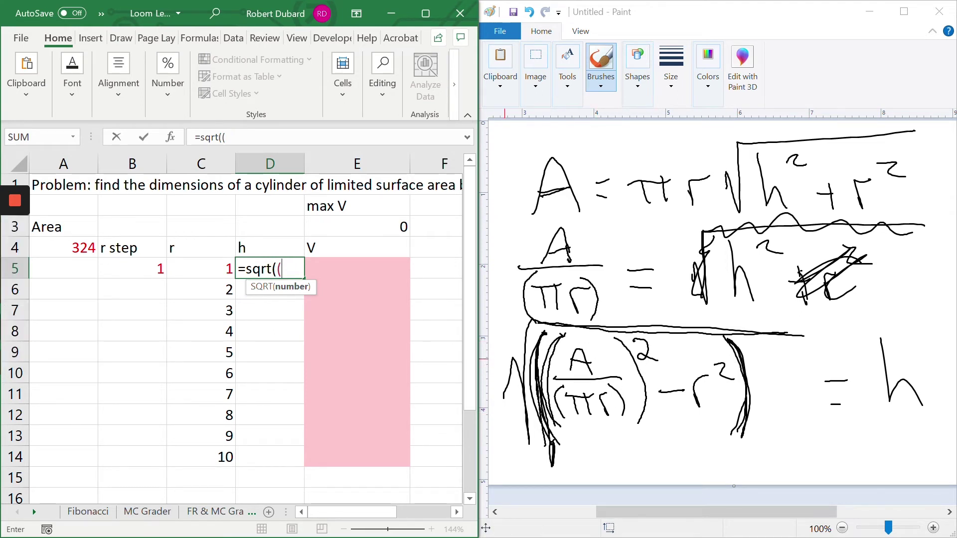
{"action": "left_click", "coordinate": [81, 248]}
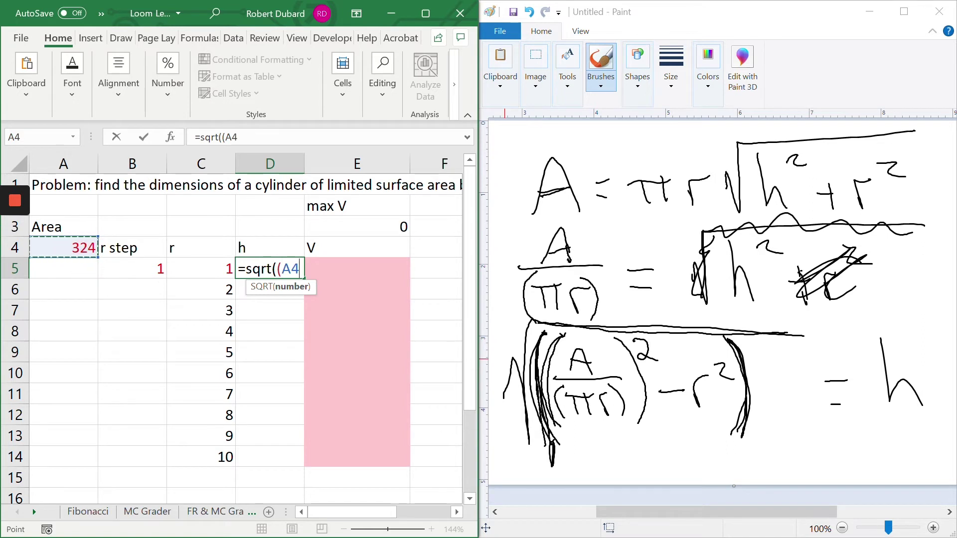
{"action": "key", "text": "F4"}
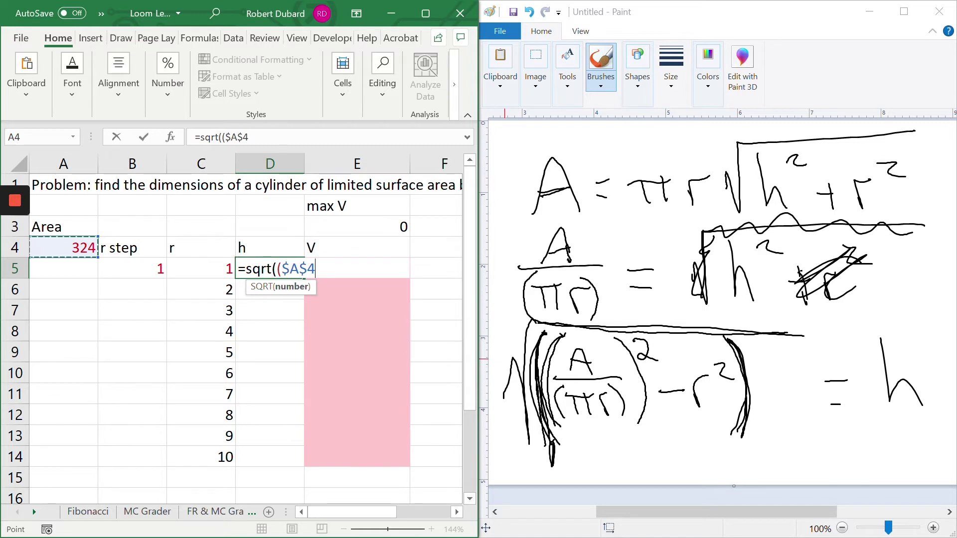
{"action": "type", "text": "/"}
{"action": "type", "text": "("}
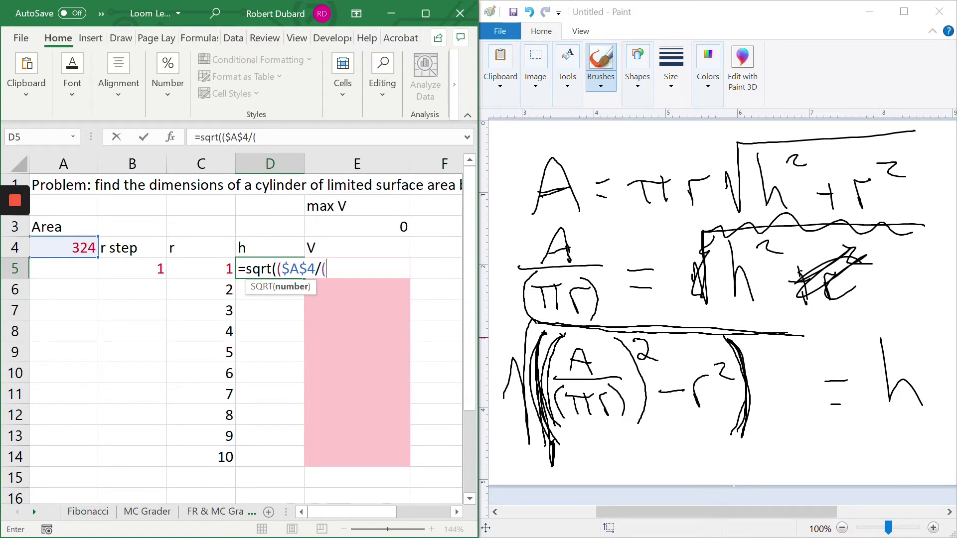
{"action": "type", "text": "pi("}
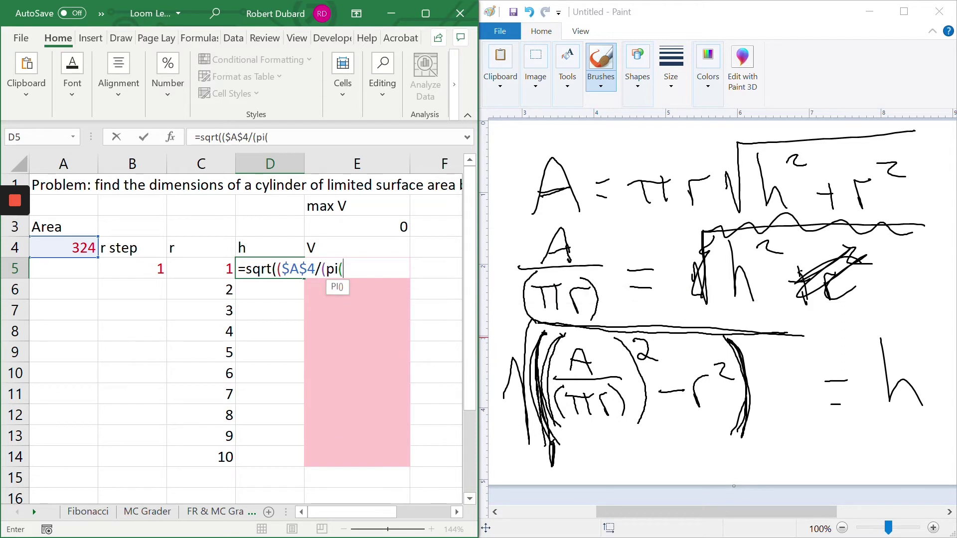
{"action": "type", "text": ")*"}
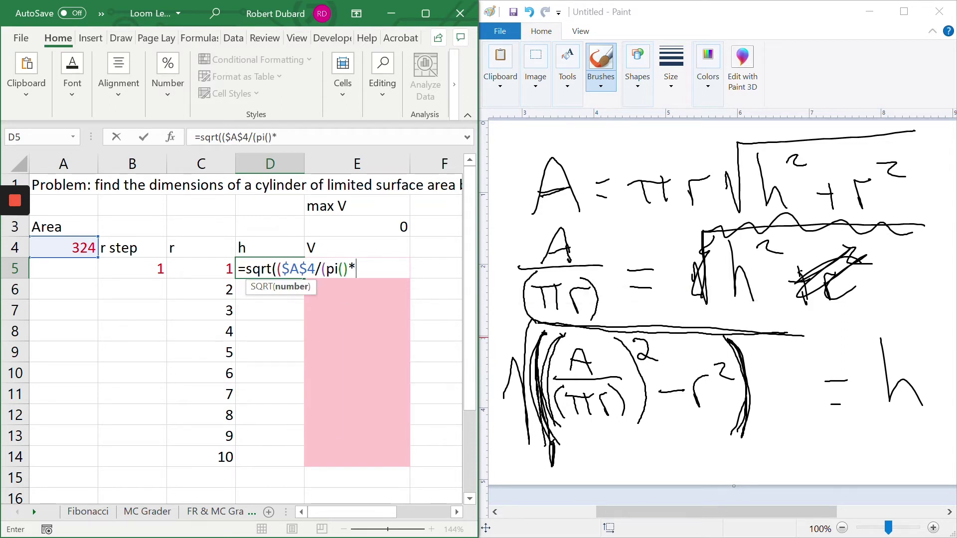
{"action": "left_click", "coordinate": [207, 268]}
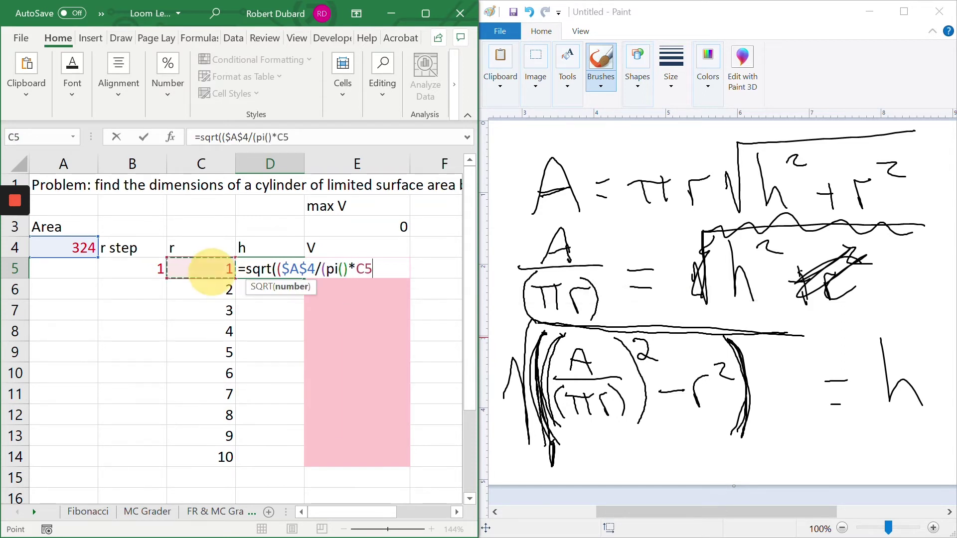
{"action": "type", "text": ")"}
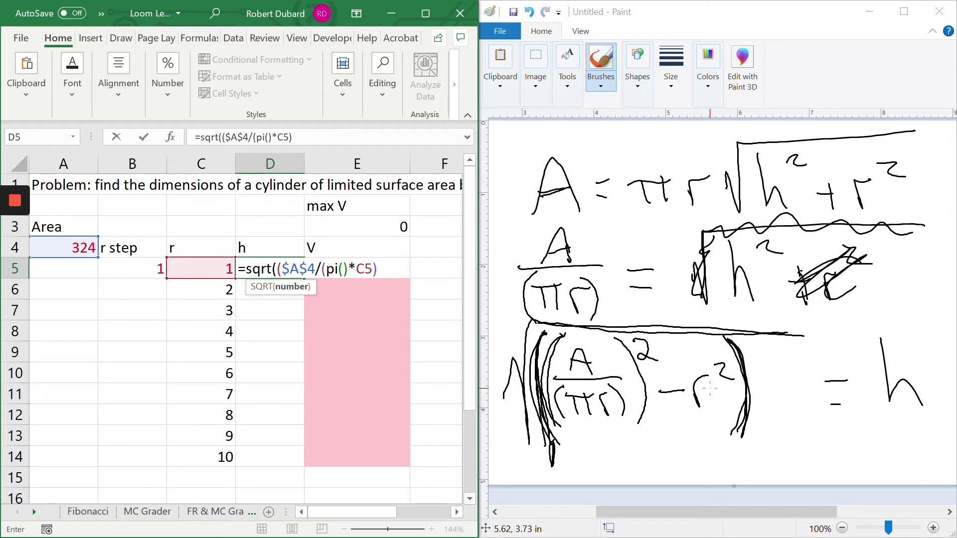
- Circle the (pi()*C5) part of the D5 formula with freehand ink on the sheet
{"action": "left_click_drag", "start_coordinate": [329, 242], "coordinate": [349, 242]}
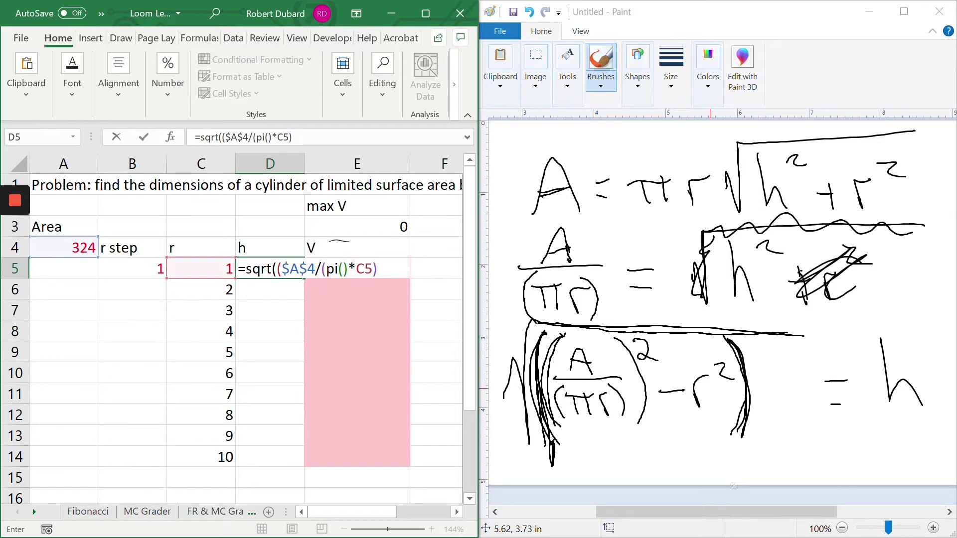
{"action": "left_click_drag", "start_coordinate": [316, 281], "coordinate": [393, 280]}
{"action": "left_click_drag", "start_coordinate": [370, 239], "coordinate": [388, 257]}
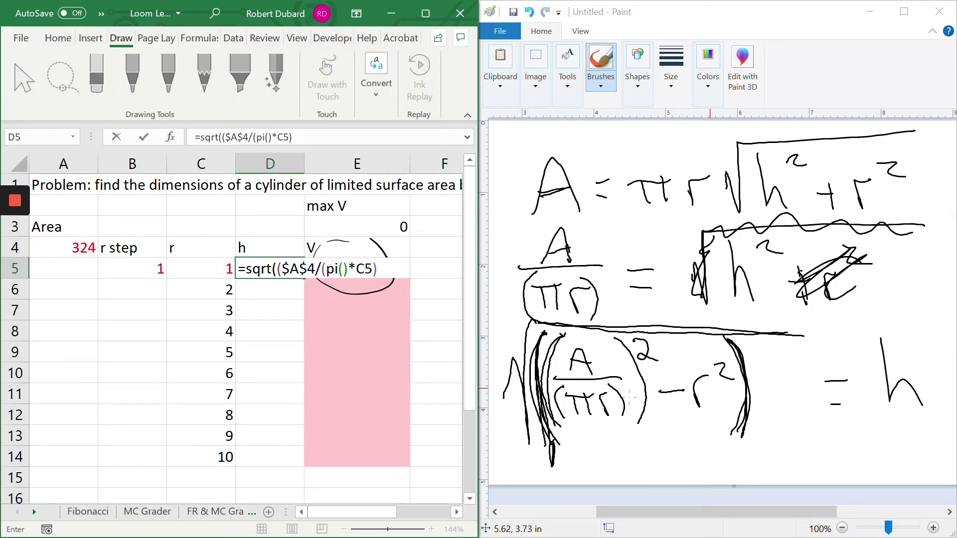
- In the Paint drawing, trace over the parentheses around πr and those around the fraction A/(πr) to emphasize them
{"action": "left_click", "coordinate": [563, 421]}
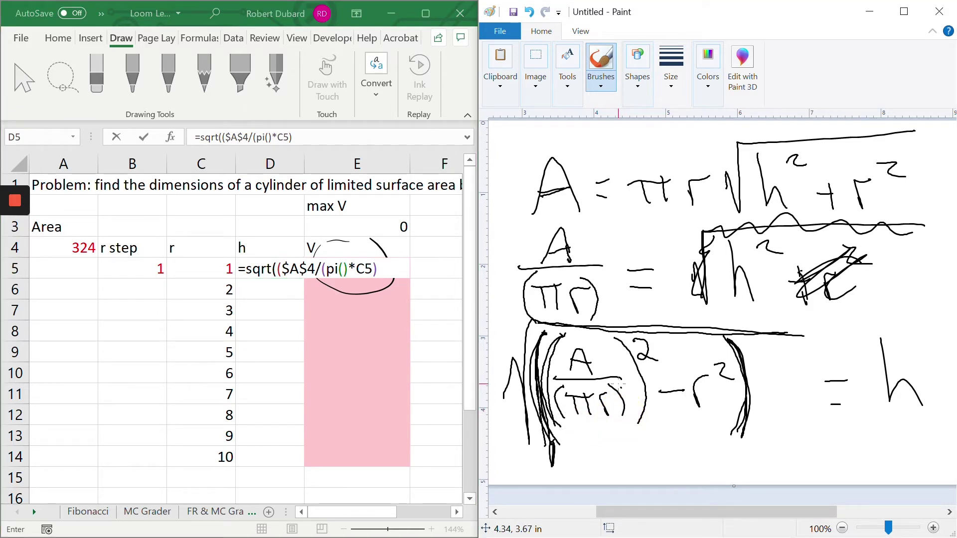
{"action": "left_click_drag", "start_coordinate": [620, 386], "coordinate": [623, 413]}
{"action": "mouse_move", "coordinate": [560, 378]}
{"action": "left_mouse_down"}
{"action": "mouse_move", "coordinate": [567, 391]}
{"action": "mouse_move", "coordinate": [557, 384]}
{"action": "left_mouse_up"}
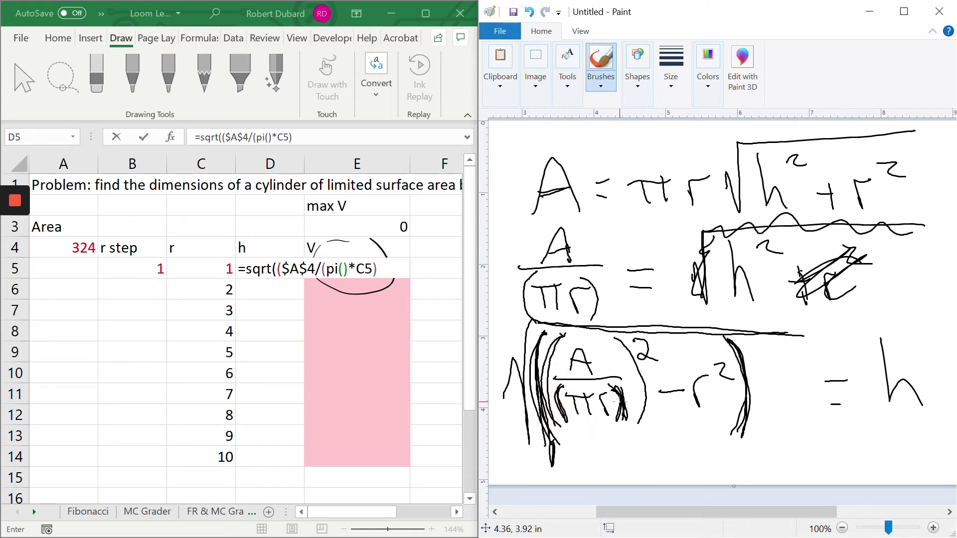
{"action": "mouse_move", "coordinate": [621, 334]}
{"action": "left_mouse_down"}
{"action": "mouse_move", "coordinate": [645, 378]}
{"action": "mouse_move", "coordinate": [638, 426]}
{"action": "left_mouse_up"}
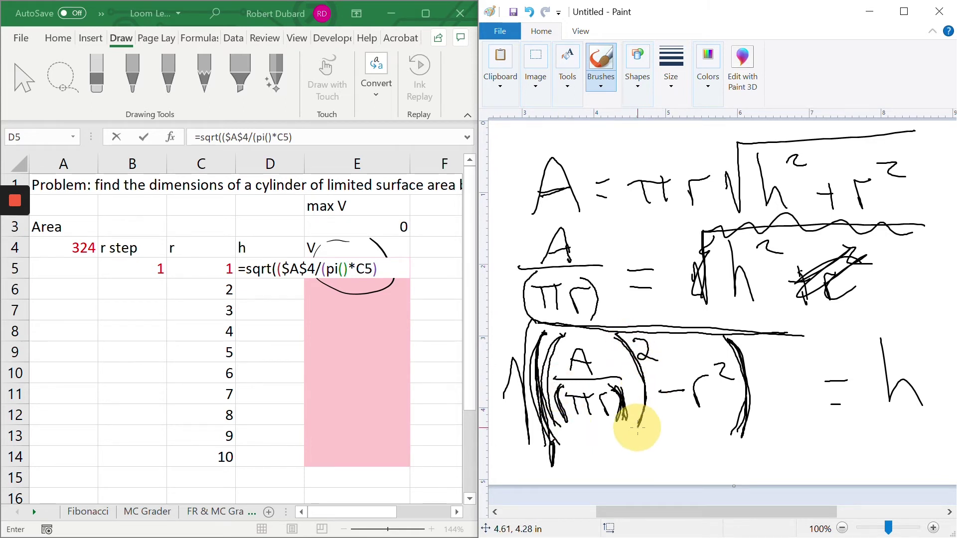
{"action": "mouse_move", "coordinate": [566, 335]}
{"action": "left_mouse_down"}
{"action": "mouse_move", "coordinate": [561, 424]}
{"action": "mouse_move", "coordinate": [566, 417]}
{"action": "left_mouse_up"}
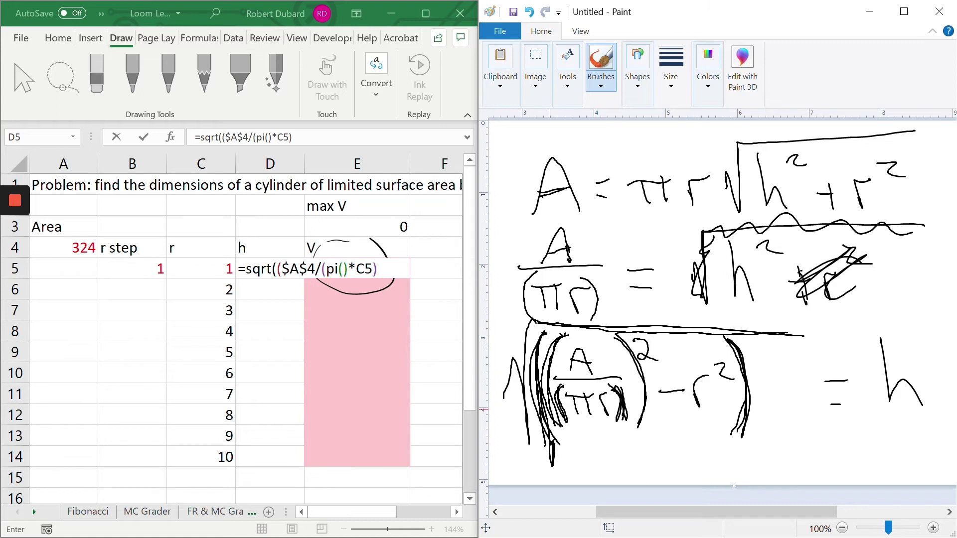
- Back in Excel, close the parenthesis around the fraction in the D5 formula and square it with ^2
{"action": "left_click", "coordinate": [58, 38]}
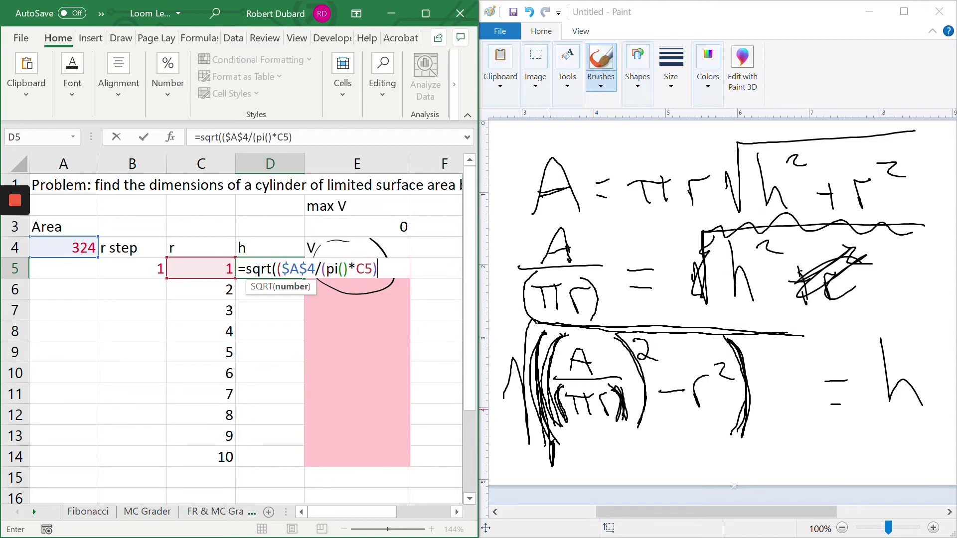
{"action": "type", "text": ")"}
{"action": "left_click", "coordinate": [548, 331]}
{"action": "left_click", "coordinate": [620, 330]}
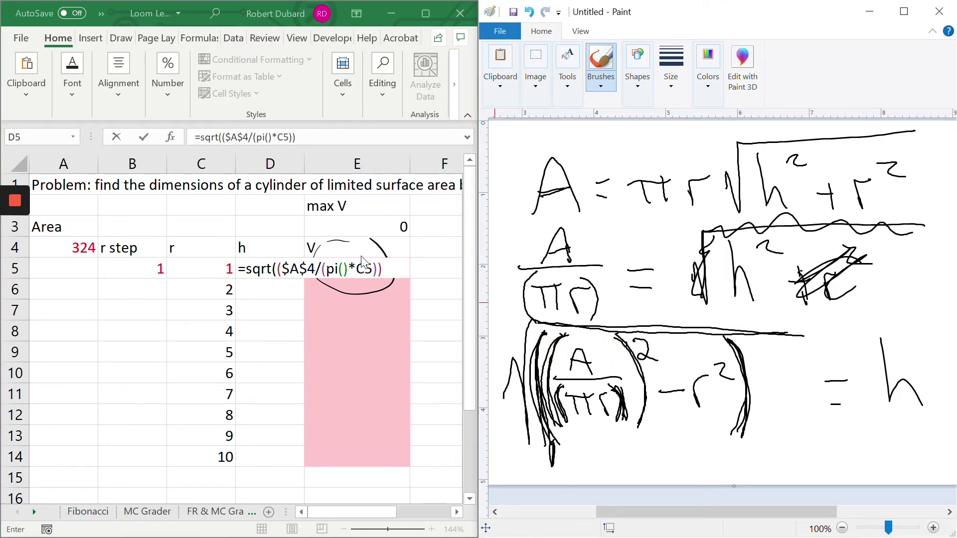
{"action": "left_click", "coordinate": [394, 247]}
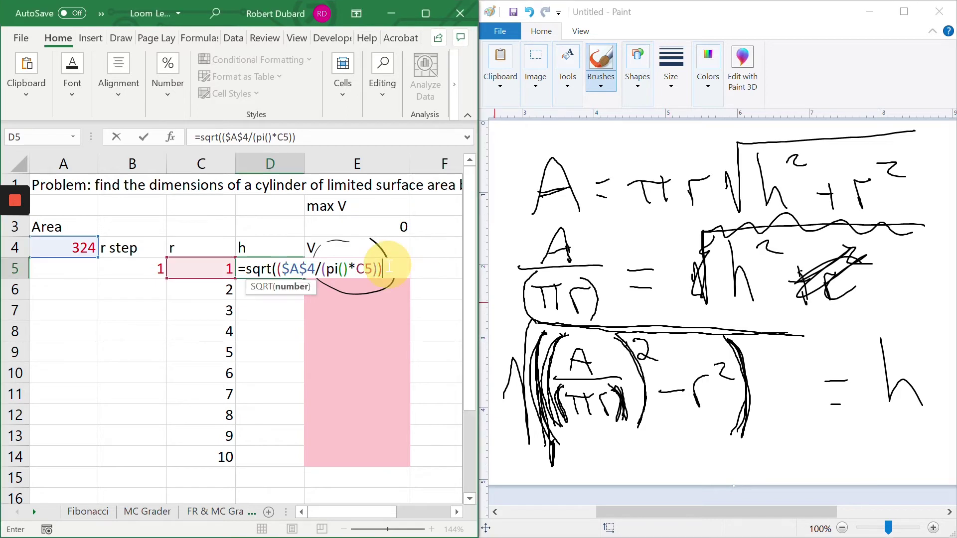
{"action": "type", "text": "^2"}
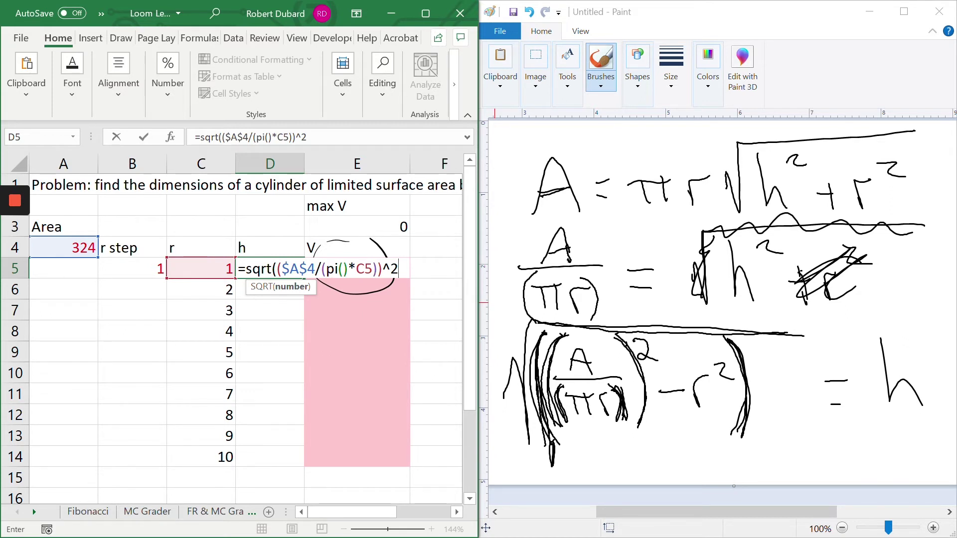
- Complete the D5 formula with -C5^2), enter it and fill it down through D14
{"action": "key", "text": "Left"}
{"action": "key", "text": "Left"}
{"action": "left_click", "coordinate": [200, 269]}
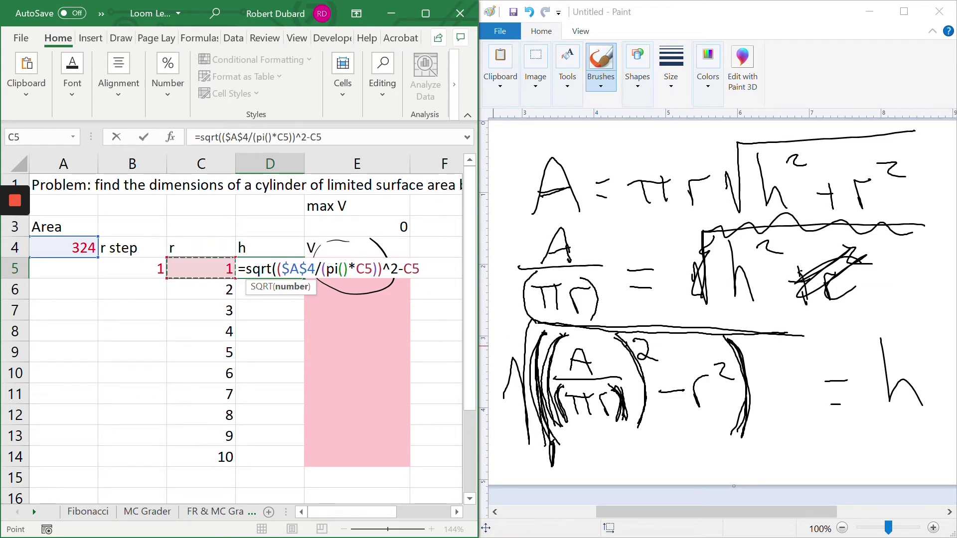
{"action": "type", "text": "^2)"}
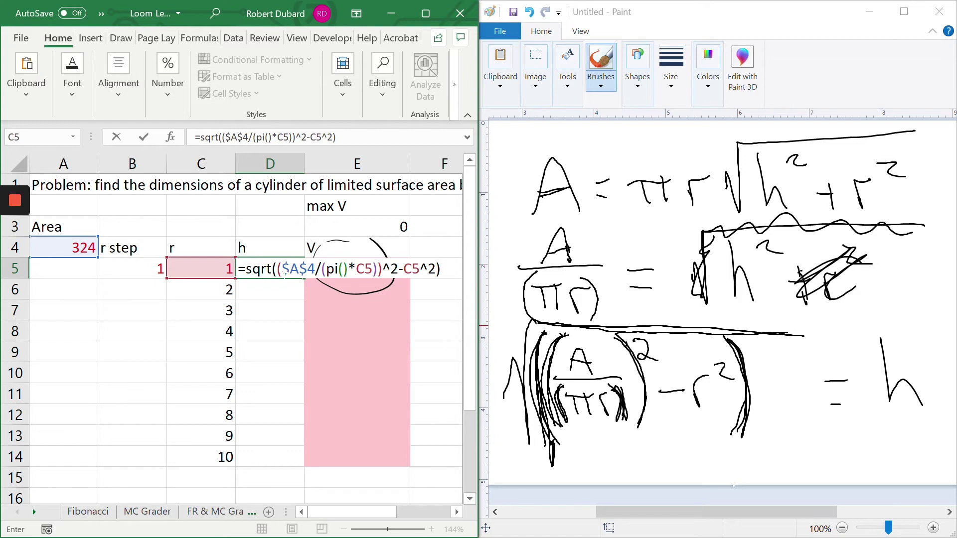
{"action": "mouse_move", "coordinate": [743, 443]}
{"action": "left_mouse_down"}
{"action": "mouse_move", "coordinate": [737, 345]}
{"action": "mouse_move", "coordinate": [738, 421]}
{"action": "mouse_move", "coordinate": [738, 410]}
{"action": "left_mouse_up"}
{"action": "key", "text": "Return"}
{"action": "left_click", "coordinate": [277, 269]}
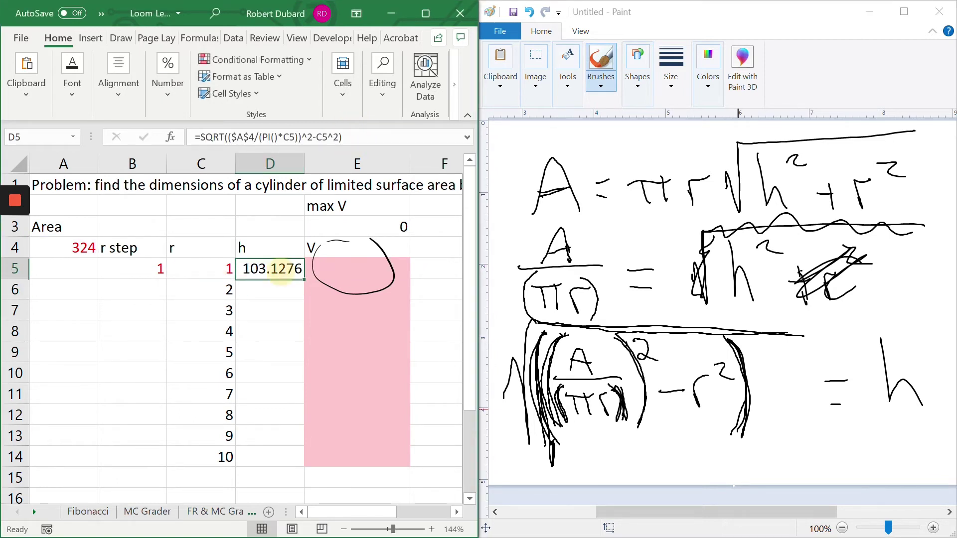
{"action": "double_click", "coordinate": [303, 279]}
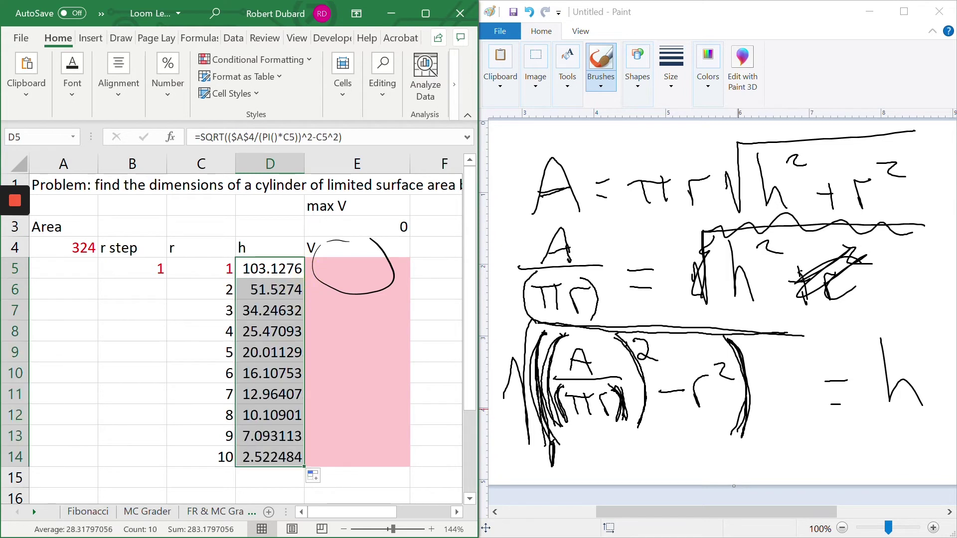
- Select E5, minimize Paint and maximize the Excel window
{"action": "left_click", "coordinate": [351, 265]}
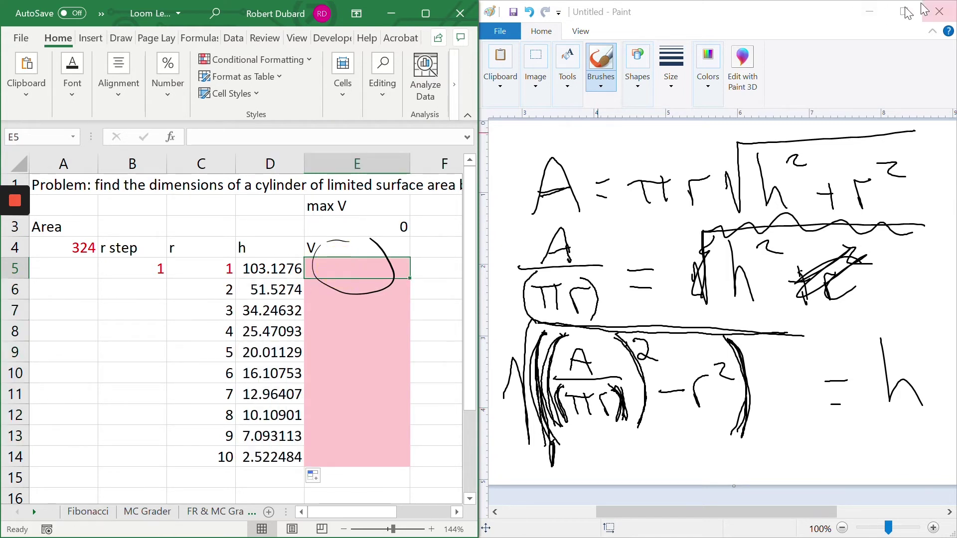
{"action": "left_click", "coordinate": [872, 11]}
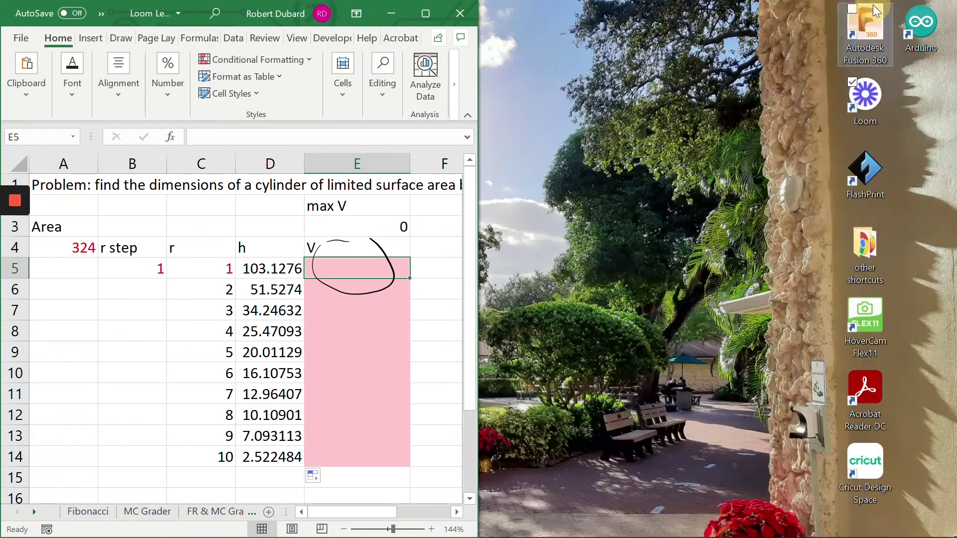
{"action": "left_click", "coordinate": [425, 14]}
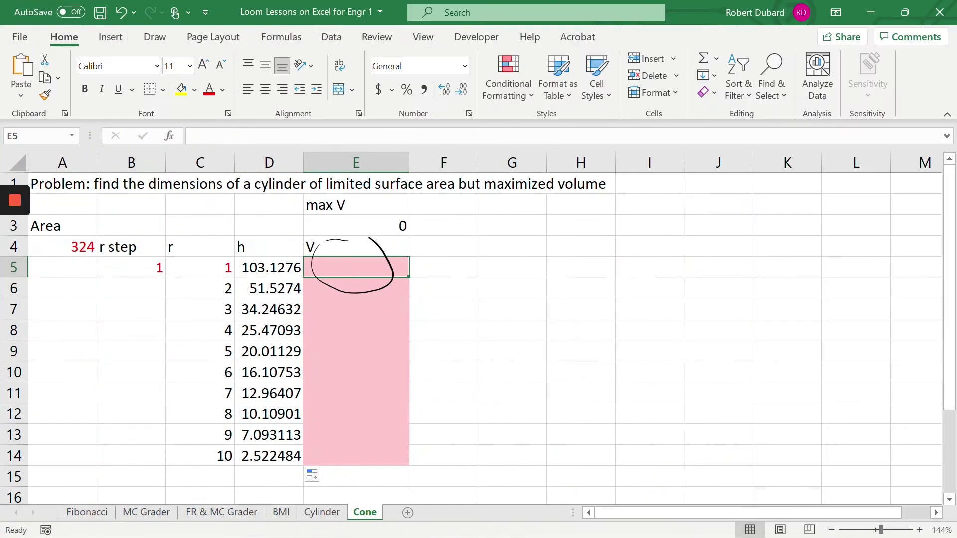
- Lasso the ink circle around E5, delete it and dismiss the ink conversion tip
{"action": "left_click", "coordinate": [159, 37]}
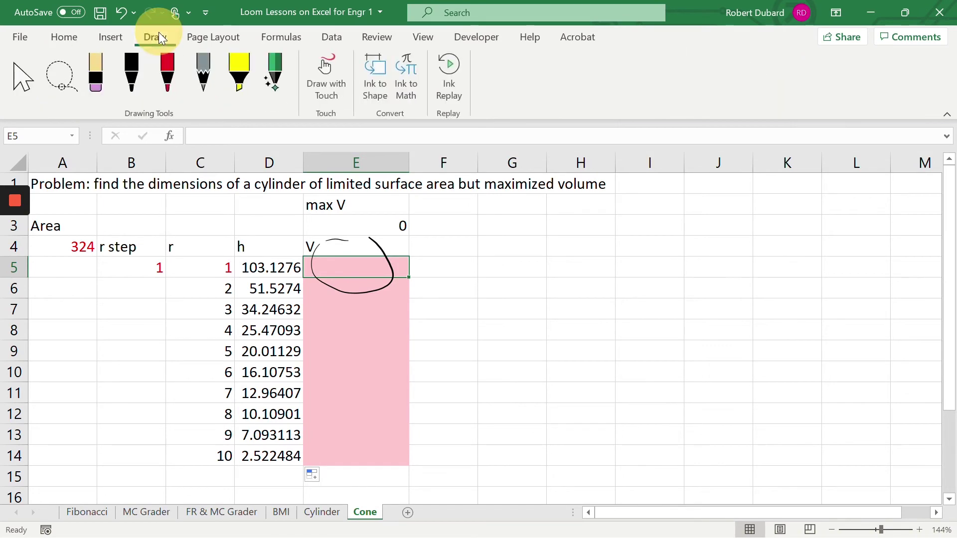
{"action": "left_click", "coordinate": [58, 75]}
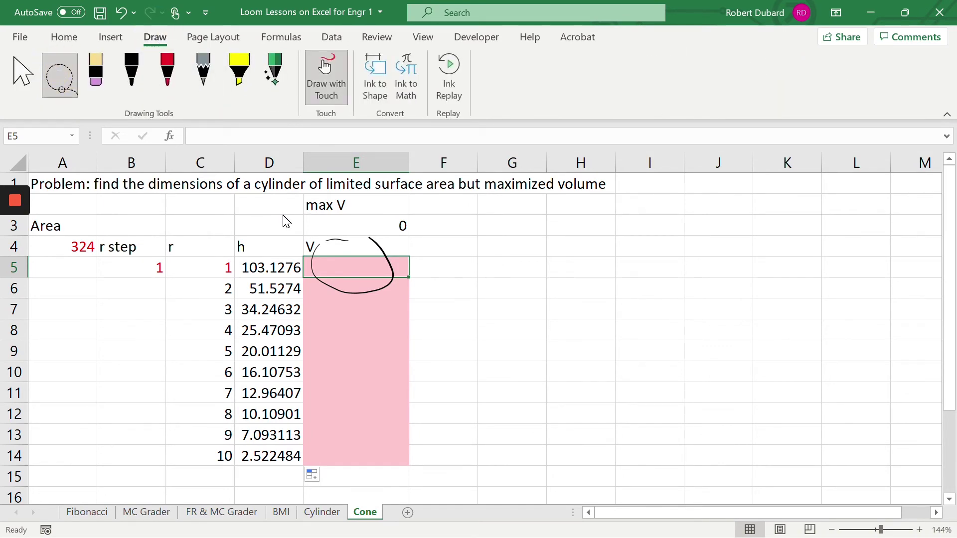
{"action": "mouse_move", "coordinate": [286, 221]}
{"action": "left_mouse_down"}
{"action": "mouse_move", "coordinate": [384, 336]}
{"action": "mouse_move", "coordinate": [434, 321]}
{"action": "mouse_move", "coordinate": [443, 218]}
{"action": "left_mouse_up"}
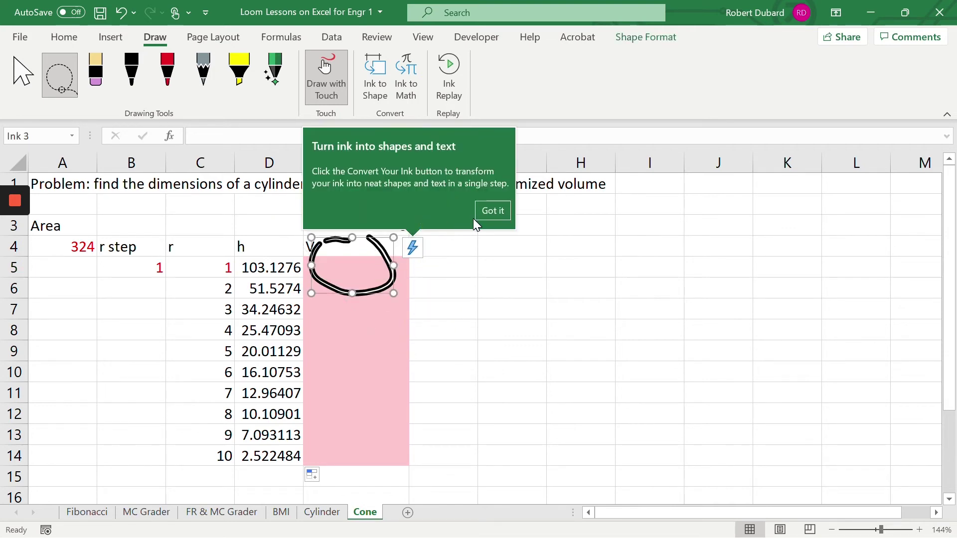
{"action": "key", "text": "Delete"}
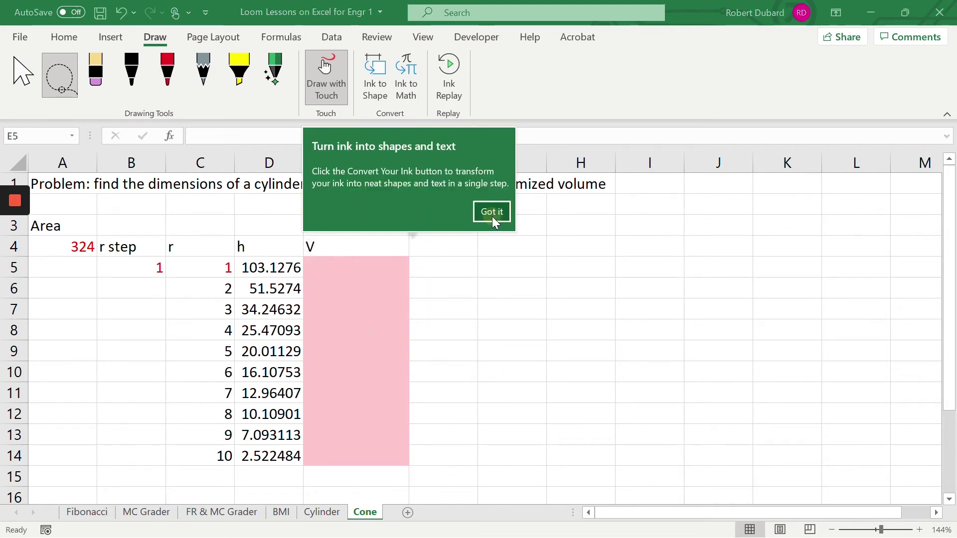
{"action": "left_click", "coordinate": [491, 211]}
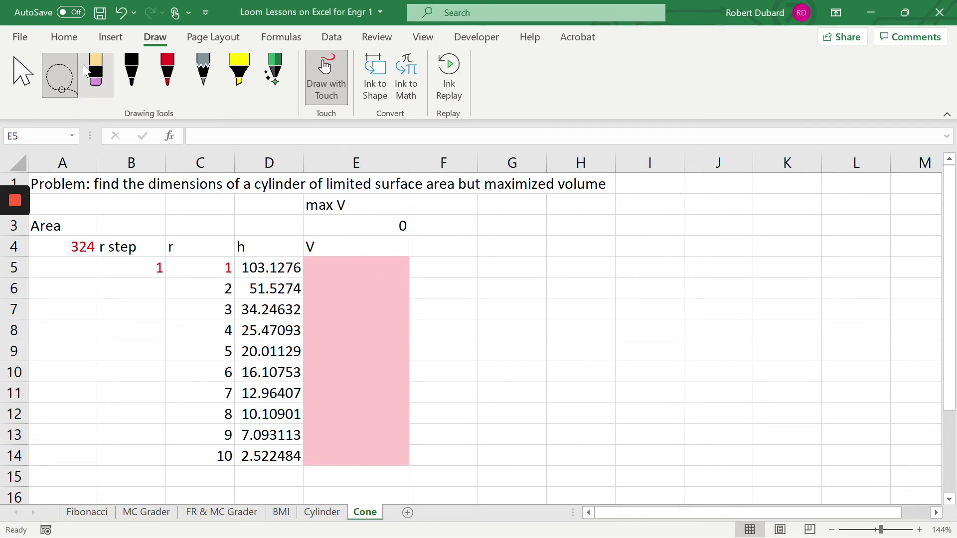
{"action": "left_click", "coordinate": [67, 38]}
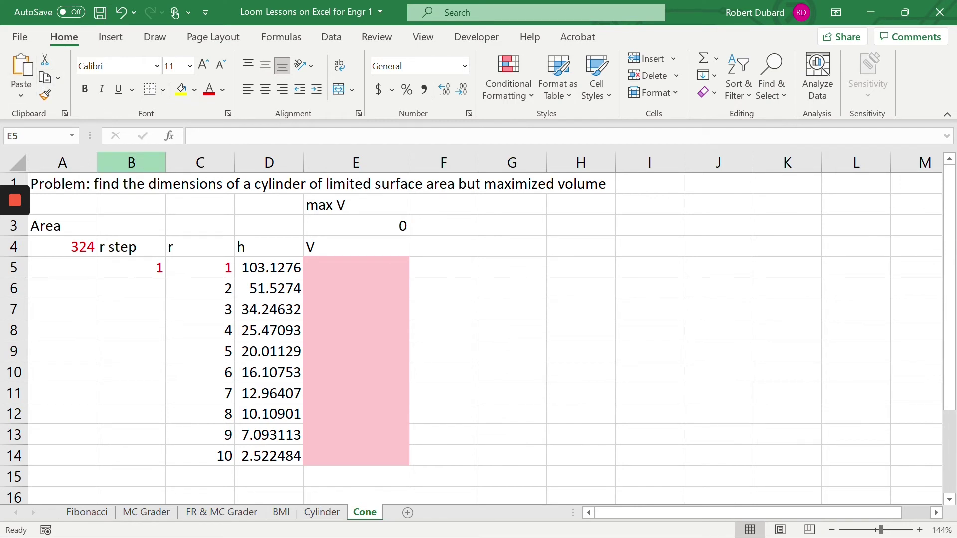
{"action": "left_click", "coordinate": [20, 37]}
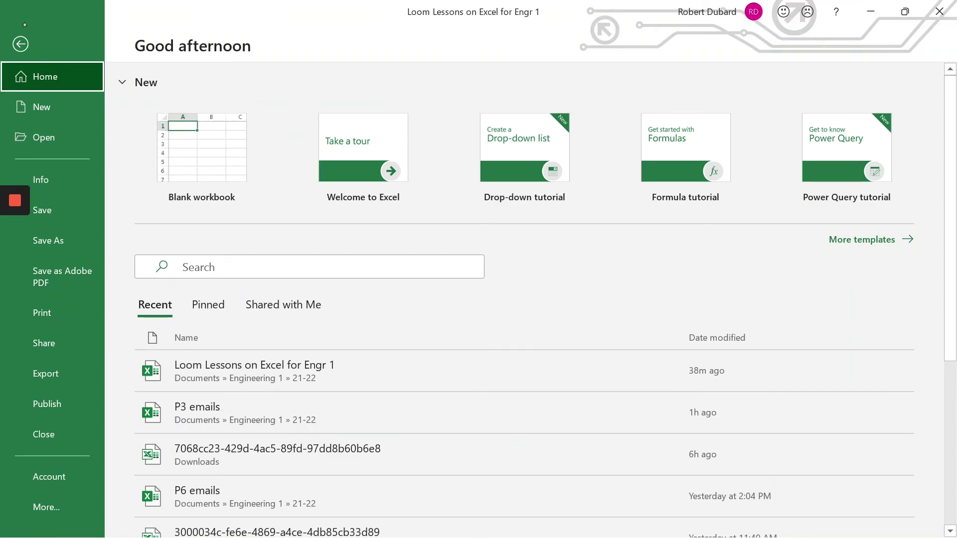
{"action": "key", "text": "Escape"}
- Handwrite the cone volume formula V = πr²h/3 with the black pen over the empty cells of columns H to J
{"action": "left_click", "coordinate": [155, 37]}
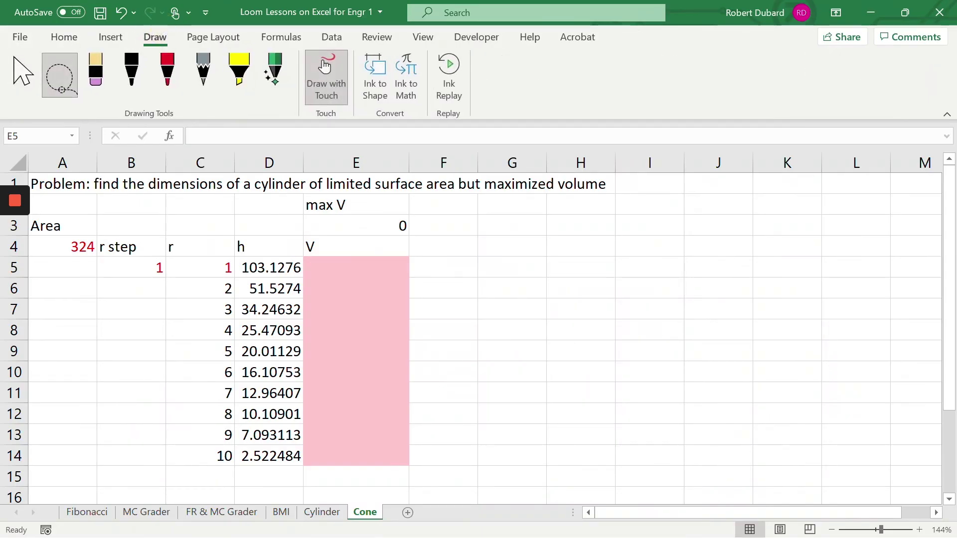
{"action": "left_click", "coordinate": [131, 72]}
{"action": "mouse_move", "coordinate": [539, 247]}
{"action": "left_mouse_down"}
{"action": "mouse_move", "coordinate": [556, 305]}
{"action": "mouse_move", "coordinate": [579, 241]}
{"action": "left_mouse_up"}
{"action": "mouse_move", "coordinate": [591, 270]}
{"action": "left_mouse_down"}
{"action": "mouse_move", "coordinate": [608, 266]}
{"action": "mouse_move", "coordinate": [615, 288]}
{"action": "left_mouse_up"}
{"action": "left_click_drag", "start_coordinate": [647, 232], "coordinate": [654, 260]}
{"action": "left_click_drag", "start_coordinate": [664, 225], "coordinate": [669, 259]}
{"action": "mouse_move", "coordinate": [631, 234]}
{"action": "left_mouse_down"}
{"action": "mouse_move", "coordinate": [712, 225]}
{"action": "mouse_move", "coordinate": [721, 252]}
{"action": "left_mouse_up"}
{"action": "left_click_drag", "start_coordinate": [721, 239], "coordinate": [746, 252]}
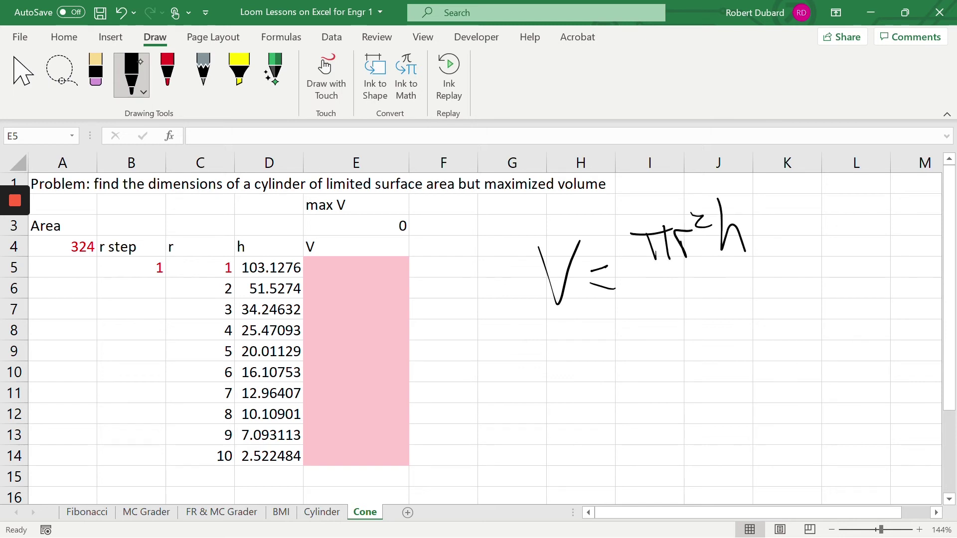
{"action": "left_click_drag", "start_coordinate": [646, 270], "coordinate": [750, 258]}
{"action": "left_click_drag", "start_coordinate": [686, 280], "coordinate": [695, 314]}
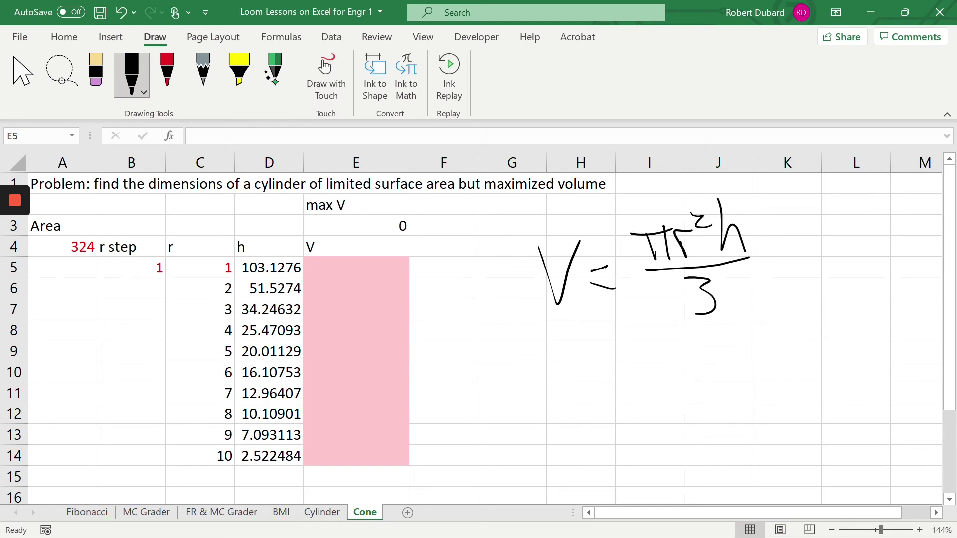
- Circle the πr²h numerator in ink and erase all the handwritten ink from the sheet
{"action": "mouse_move", "coordinate": [744, 192]}
{"action": "left_mouse_down"}
{"action": "mouse_move", "coordinate": [723, 183]}
{"action": "mouse_move", "coordinate": [783, 230]}
{"action": "mouse_move", "coordinate": [717, 188]}
{"action": "left_mouse_up"}
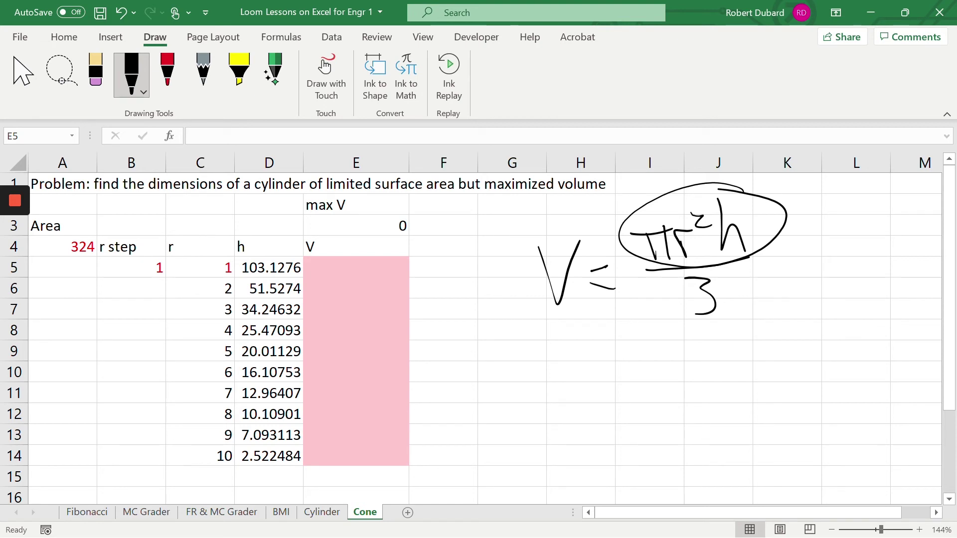
{"action": "left_click", "coordinate": [95, 74]}
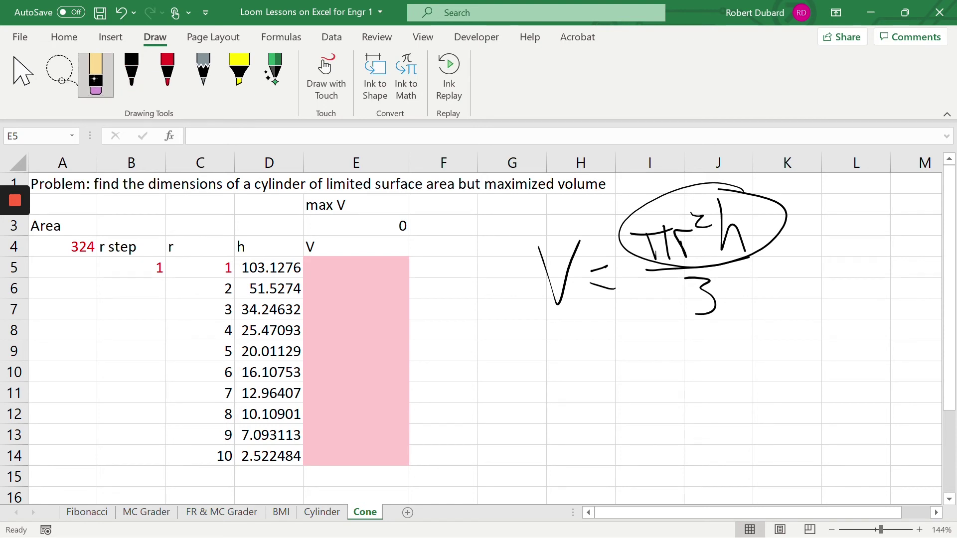
{"action": "left_click_drag", "start_coordinate": [698, 189], "coordinate": [558, 274]}
{"action": "mouse_move", "coordinate": [732, 225]}
{"action": "left_mouse_down"}
{"action": "mouse_move", "coordinate": [667, 244]}
{"action": "mouse_move", "coordinate": [698, 299]}
{"action": "left_mouse_up"}
{"action": "left_click_drag", "start_coordinate": [591, 267], "coordinate": [608, 286]}
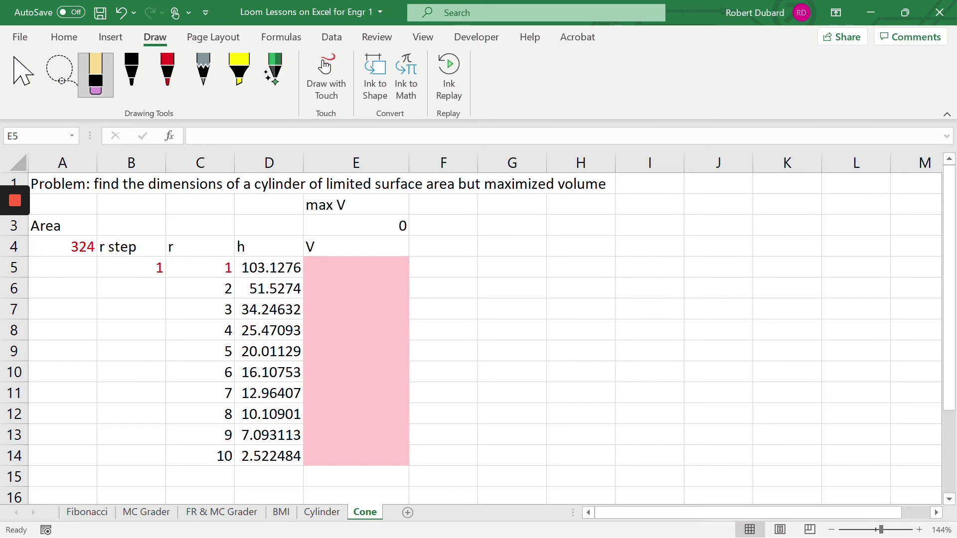
- Handwrite the cone volume formula V = πr²h/3 with the black pen over the empty cells of columns H to L
{"action": "left_click", "coordinate": [131, 69]}
{"action": "mouse_move", "coordinate": [600, 249]}
{"action": "left_mouse_down"}
{"action": "mouse_move", "coordinate": [616, 312]}
{"action": "mouse_move", "coordinate": [647, 228]}
{"action": "left_mouse_up"}
{"action": "left_click_drag", "start_coordinate": [659, 267], "coordinate": [669, 265]}
{"action": "left_click_drag", "start_coordinate": [659, 283], "coordinate": [683, 280]}
{"action": "left_click_drag", "start_coordinate": [708, 225], "coordinate": [710, 240]}
{"action": "left_click_drag", "start_coordinate": [723, 230], "coordinate": [726, 249]}
{"action": "mouse_move", "coordinate": [695, 228]}
{"action": "left_mouse_down"}
{"action": "mouse_move", "coordinate": [737, 216]}
{"action": "mouse_move", "coordinate": [783, 226]}
{"action": "left_mouse_up"}
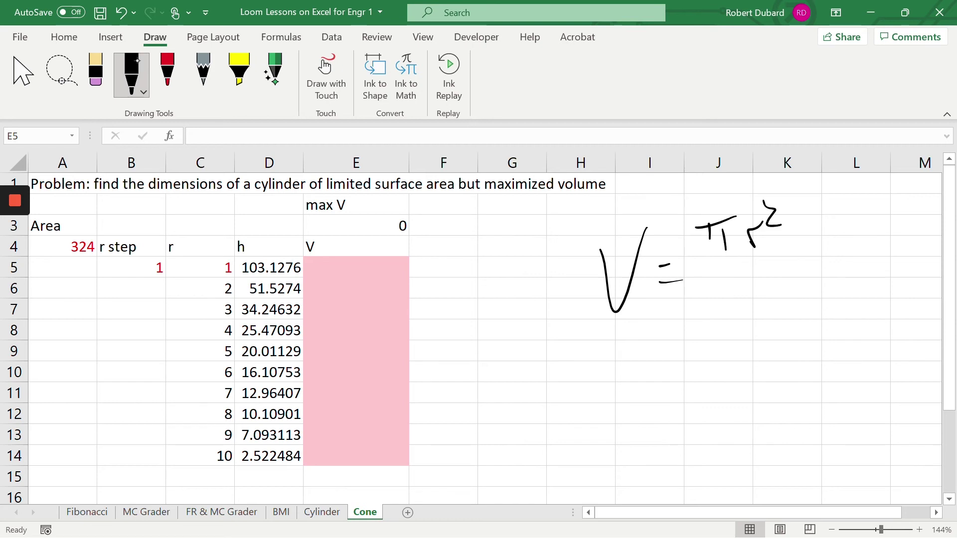
{"action": "left_click_drag", "start_coordinate": [795, 182], "coordinate": [822, 252]}
{"action": "left_click_drag", "start_coordinate": [714, 260], "coordinate": [827, 256]}
{"action": "left_click_drag", "start_coordinate": [756, 278], "coordinate": [775, 318]}
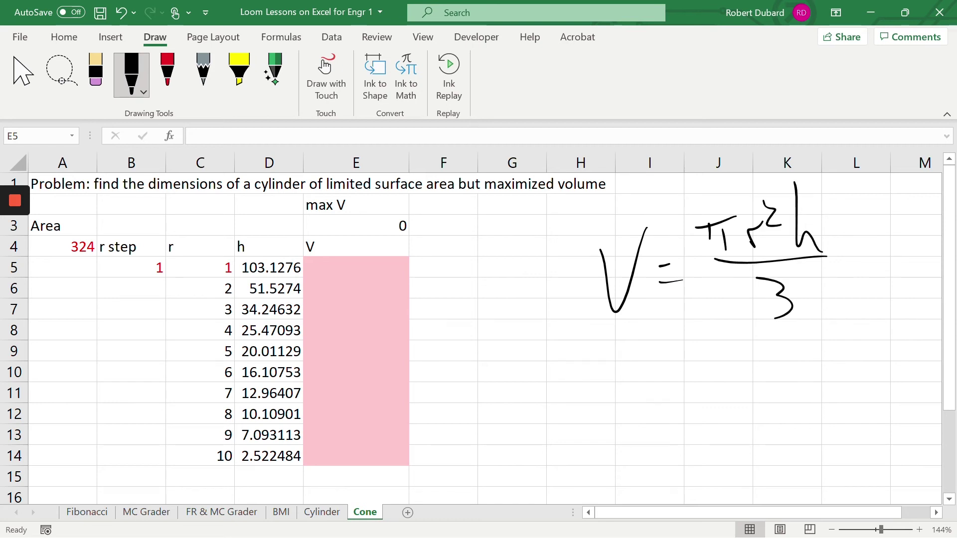
- Write the cone volume formula =pi()*C5^2*D5/3 in E5
{"action": "left_click", "coordinate": [68, 42]}
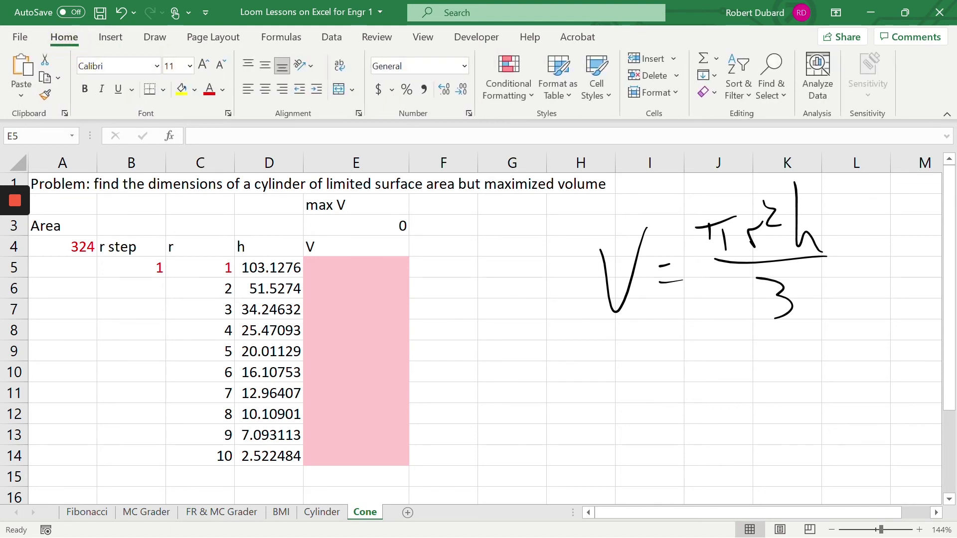
{"action": "left_click", "coordinate": [361, 268]}
{"action": "type", "text": "="}
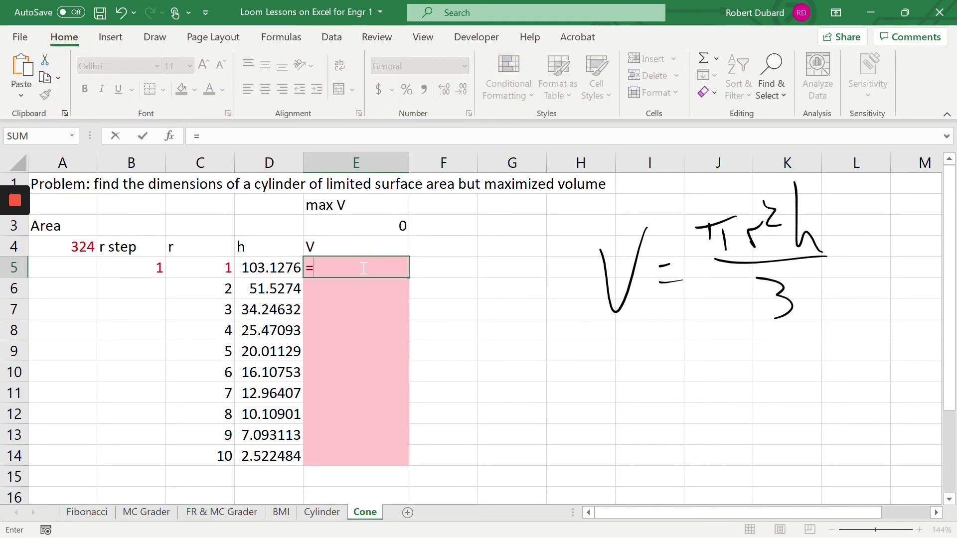
{"action": "type", "text": "pi()*"}
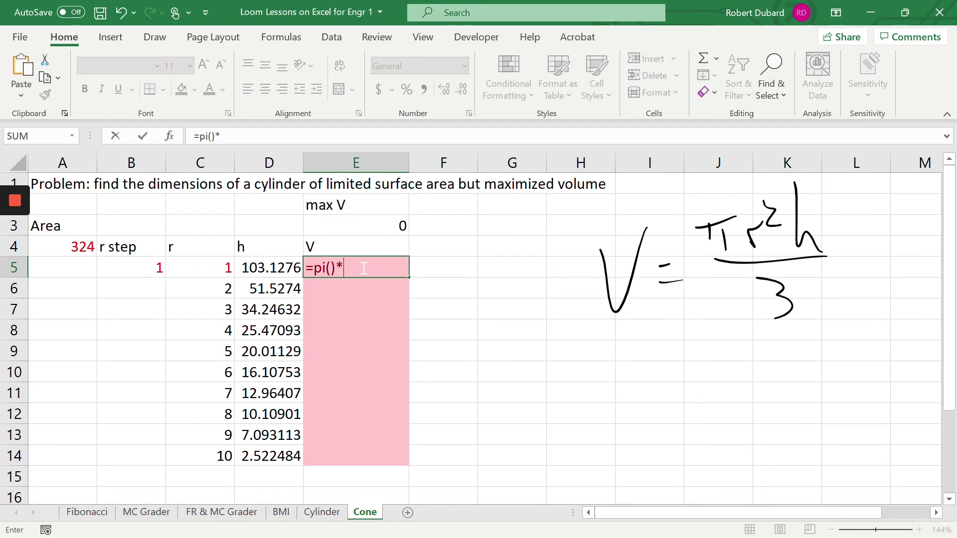
{"action": "left_click", "coordinate": [213, 268]}
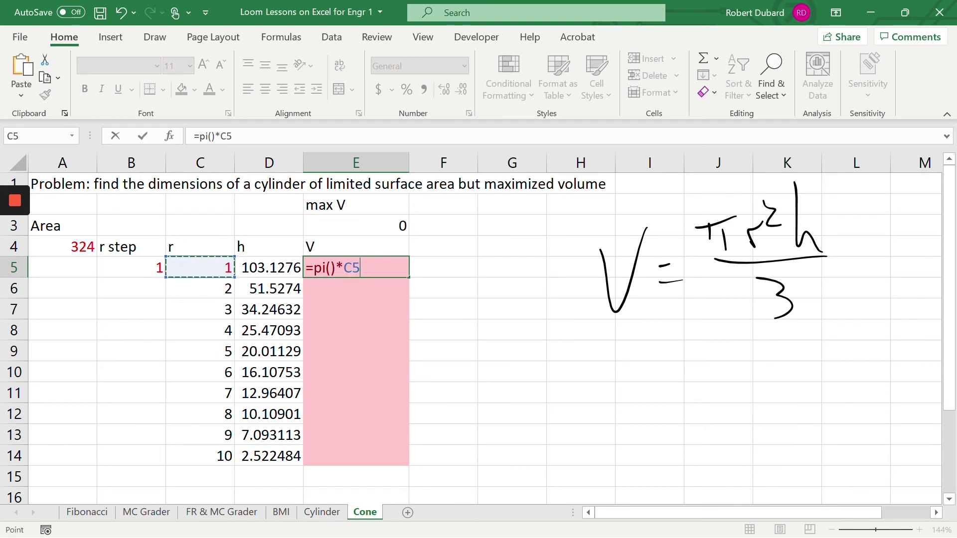
{"action": "type", "text": "^2*"}
{"action": "left_click", "coordinate": [270, 267]}
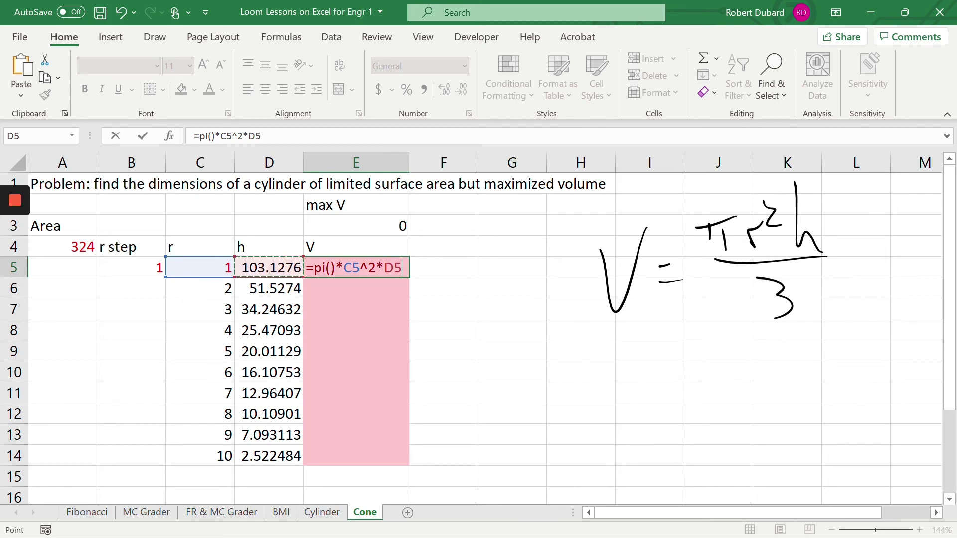
{"action": "type", "text": "/3"}
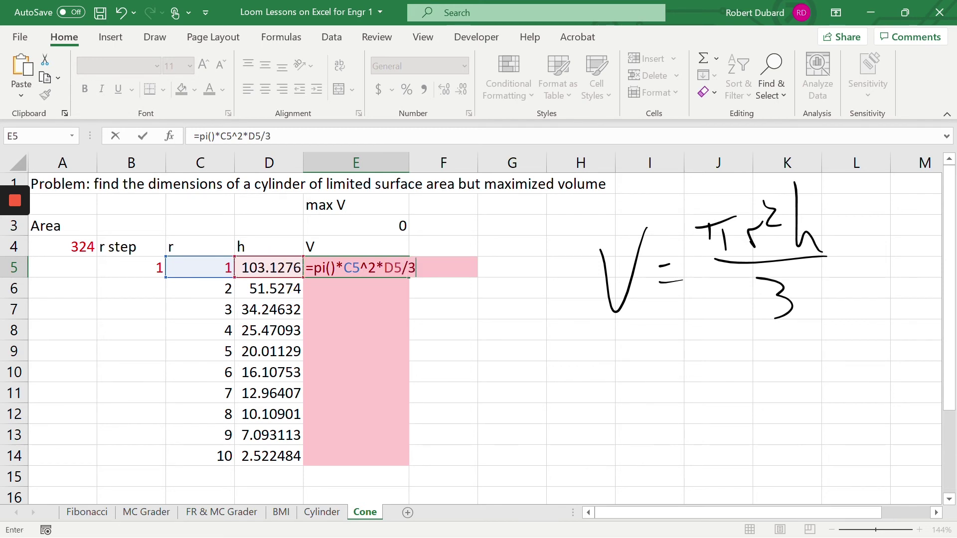
- Enclose pi()*C5^2*D5 in parentheses in the E5 formula, enter it and fill it down through E14
{"action": "left_click", "coordinate": [403, 268]}
{"action": "type", "text": ")"}
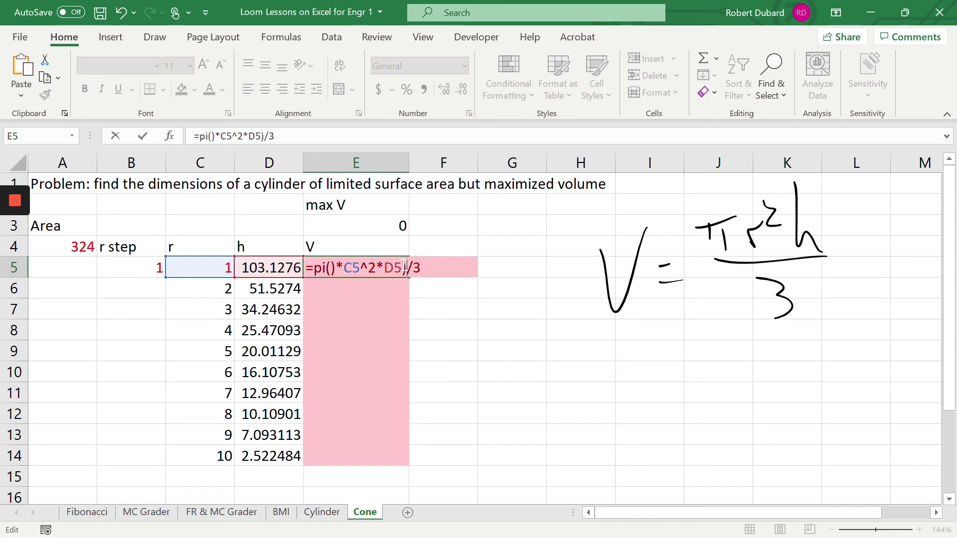
{"action": "left_click", "coordinate": [316, 265]}
{"action": "type", "text": "("}
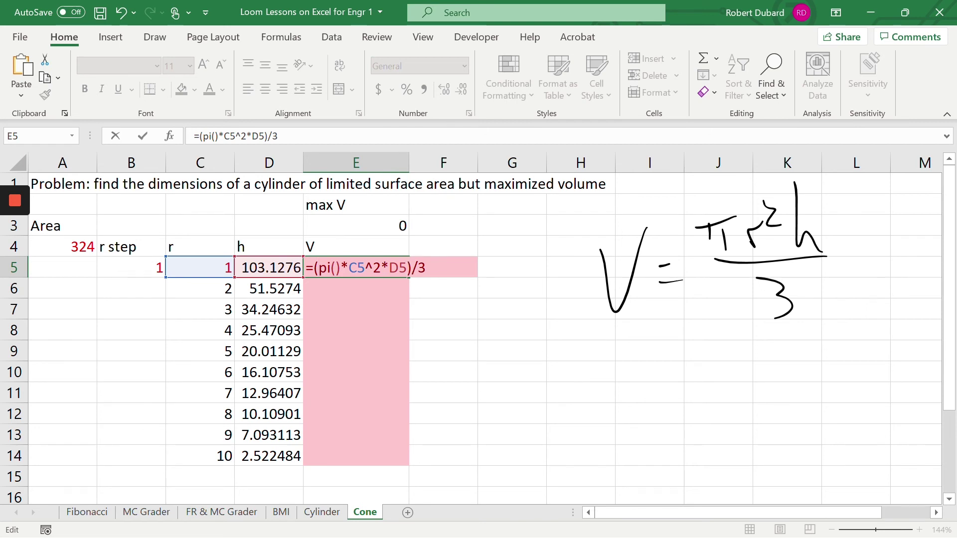
{"action": "key", "text": "Return"}
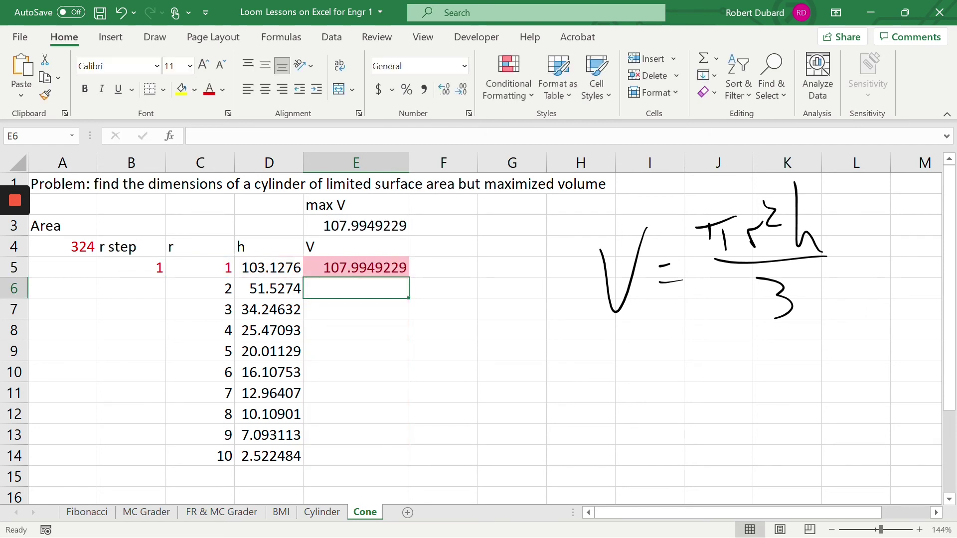
{"action": "left_click", "coordinate": [394, 268]}
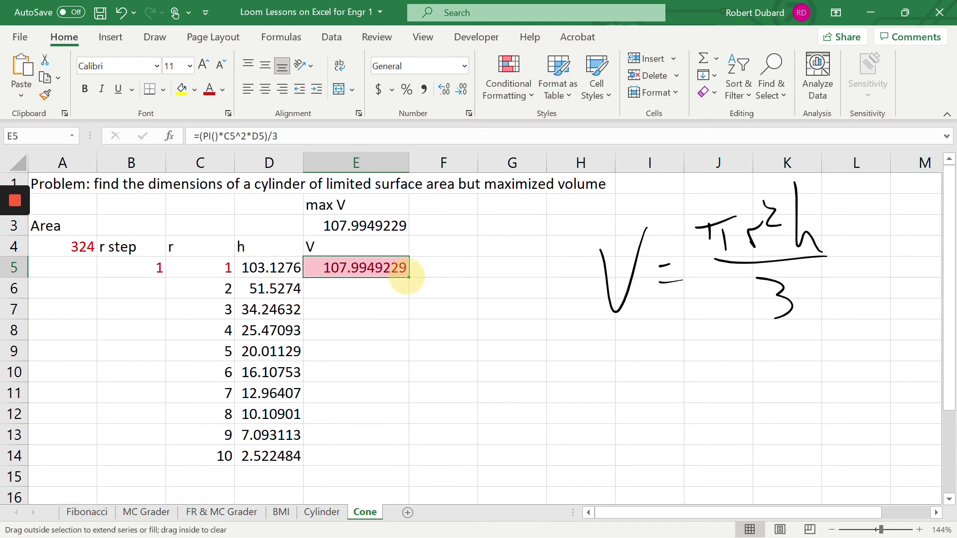
{"action": "double_click", "coordinate": [408, 278]}
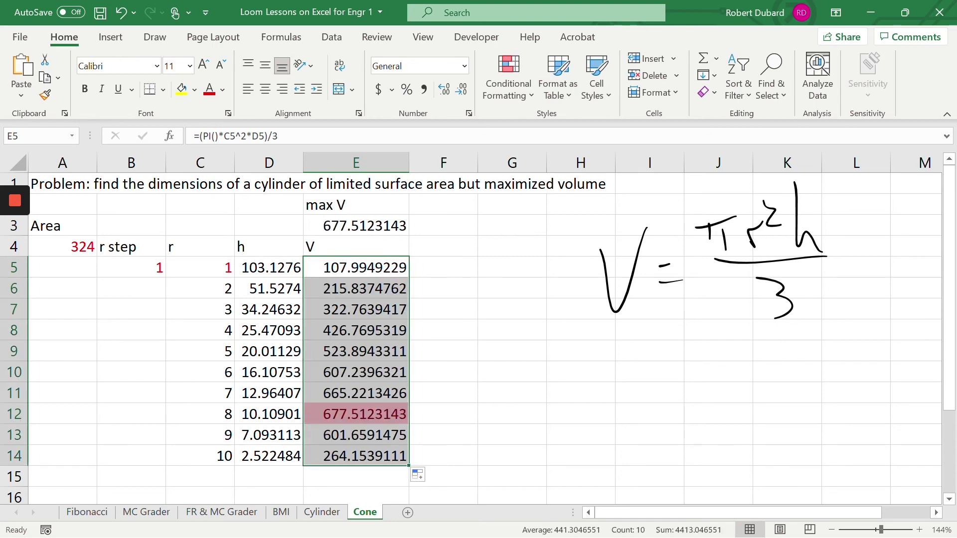
- Compare the highlighted maximum volume in E12 with the Cylinder sheet's maximum volume and return to the Cone sheet
{"action": "left_click", "coordinate": [356, 414]}
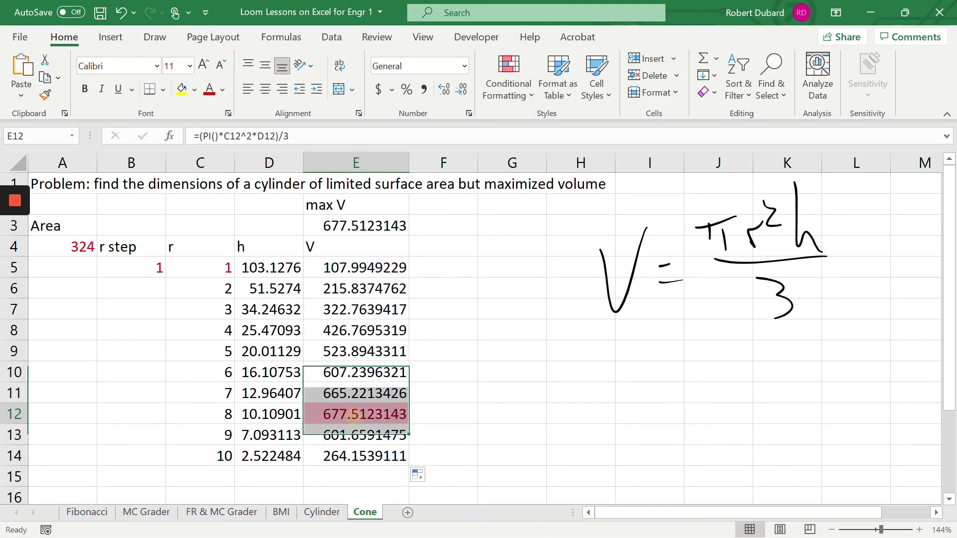
{"action": "left_click", "coordinate": [319, 513]}
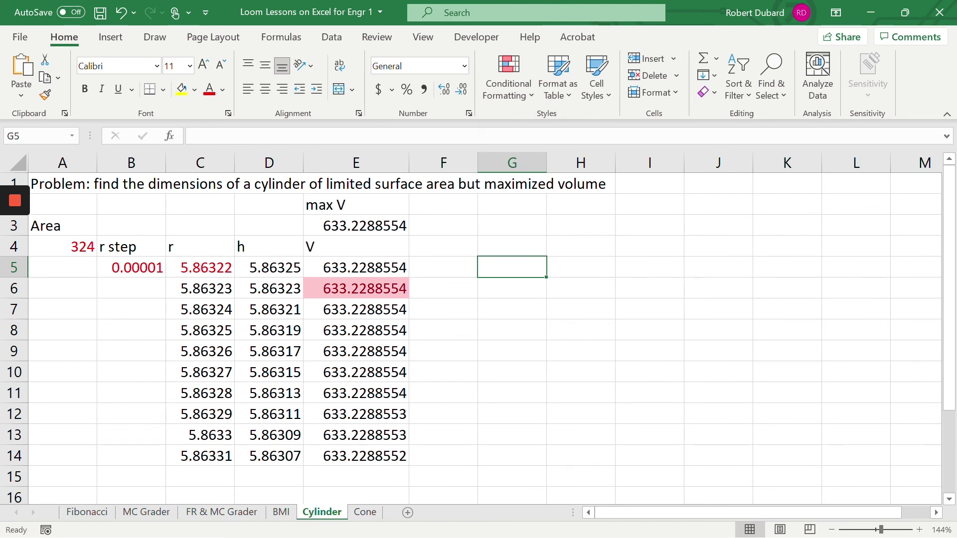
{"action": "left_click", "coordinate": [368, 513]}
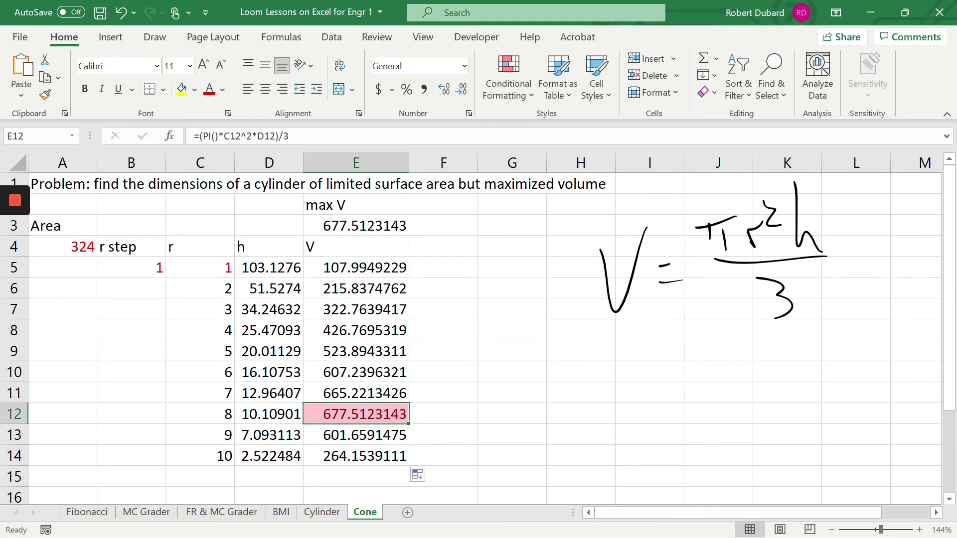
- Set the starting radius in C5 to 7 and the r step in B5 to 0.2
{"action": "left_click", "coordinate": [214, 391]}
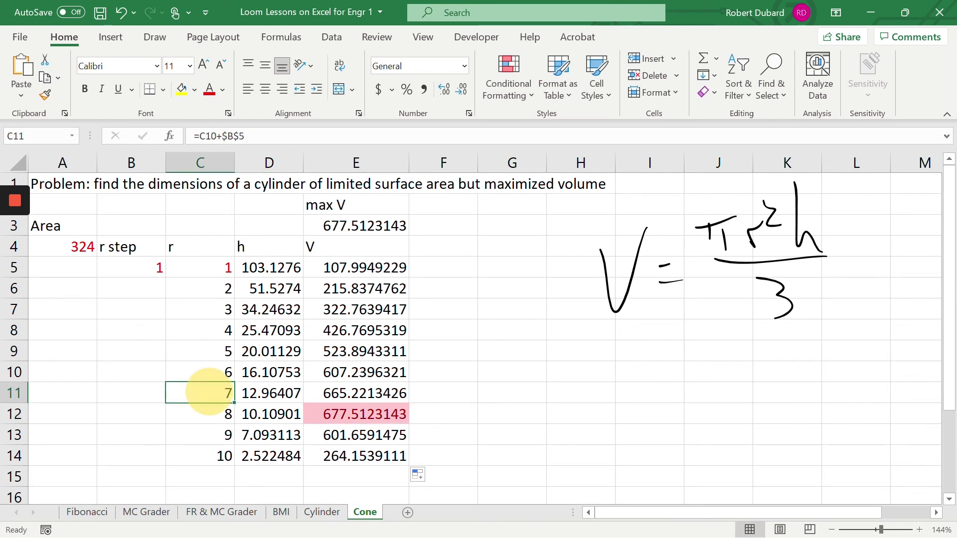
{"action": "left_click", "coordinate": [202, 260]}
{"action": "type", "text": "7"}
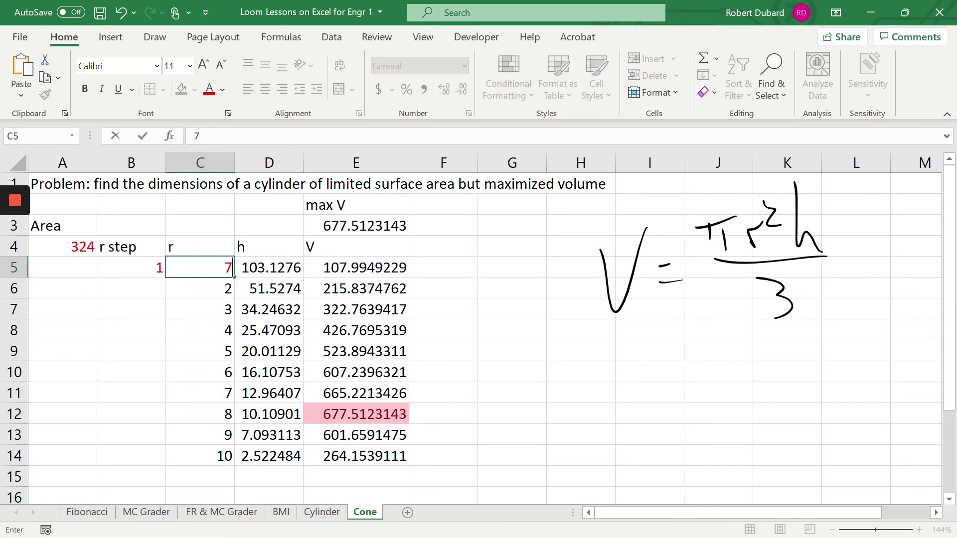
{"action": "left_click", "coordinate": [131, 268]}
{"action": "type", "text": ".2"}
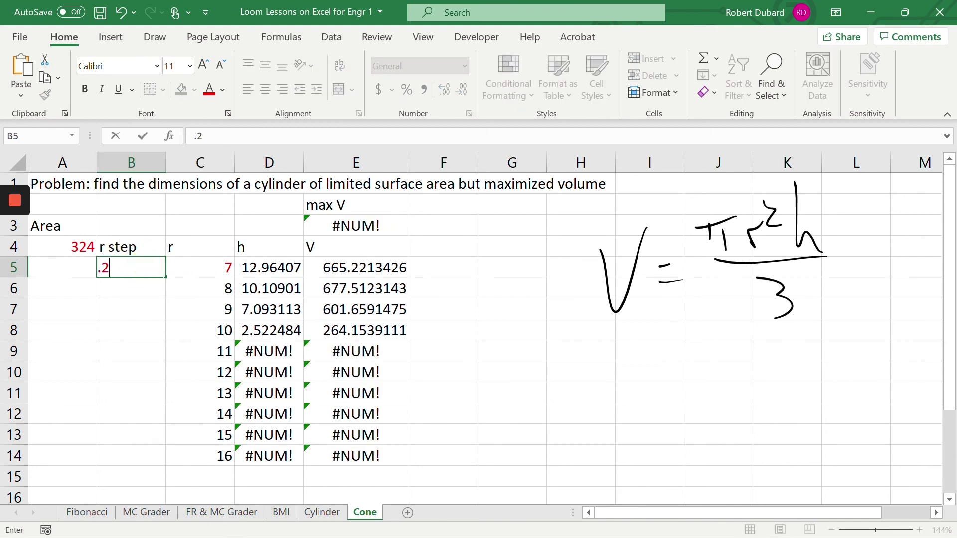
{"action": "key", "text": "Return"}
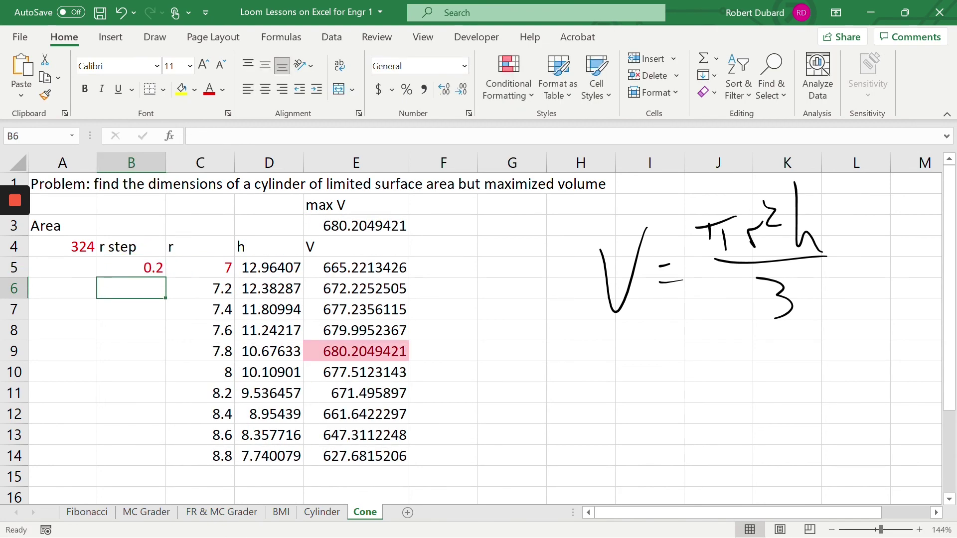
- Refine the radius range by setting the starting radius in C5 to 7.6 and the r step in B5 to 0.1
{"action": "left_click", "coordinate": [200, 268]}
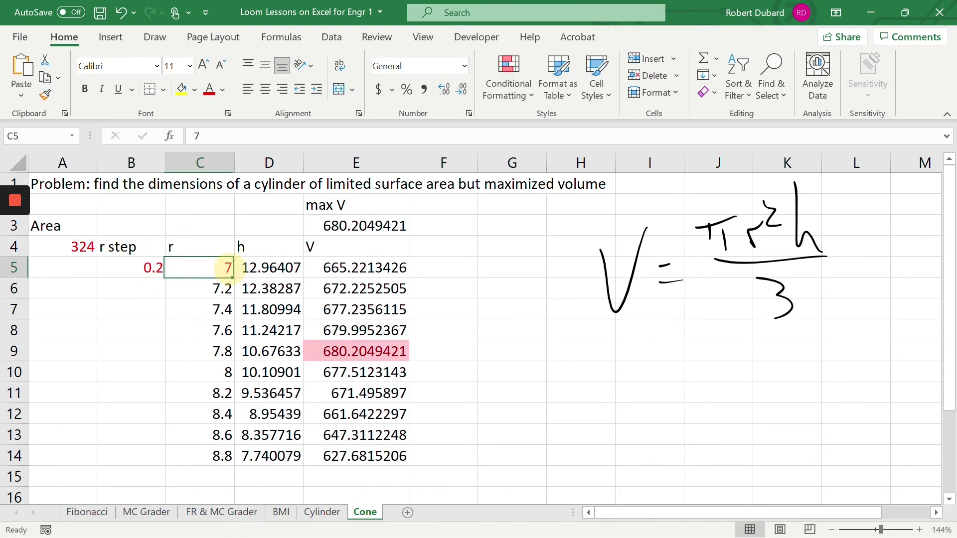
{"action": "key", "text": "F2"}
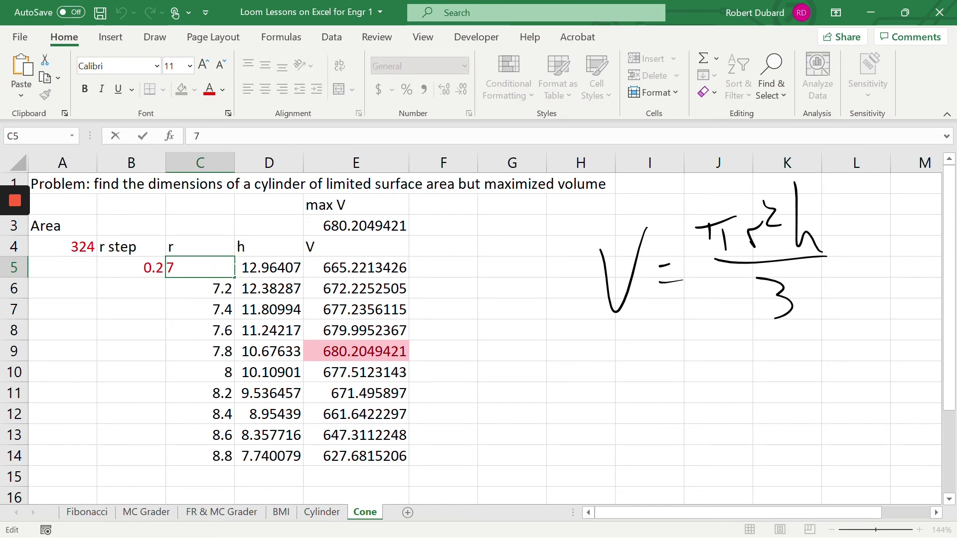
{"action": "type", "text": ".6"}
{"action": "key", "text": "Return"}
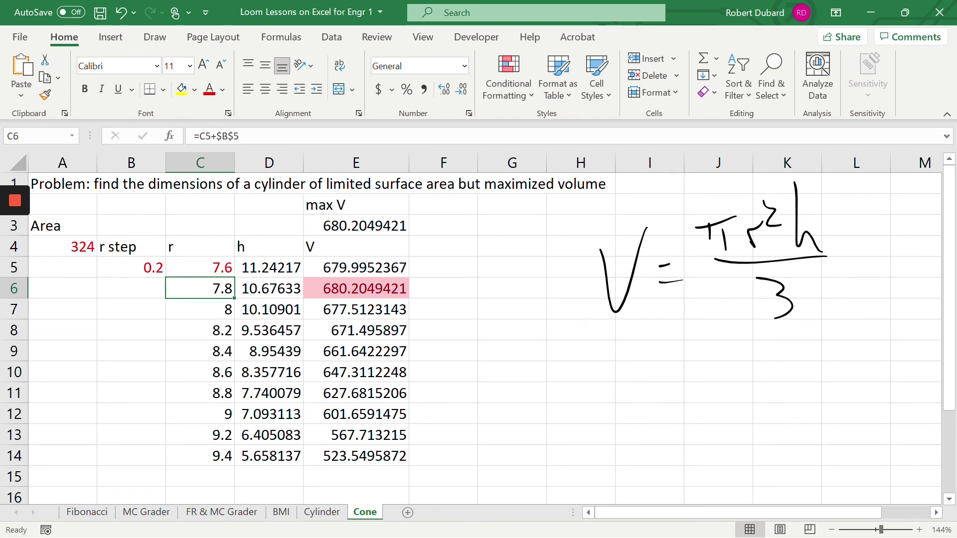
{"action": "left_click", "coordinate": [149, 261]}
{"action": "key", "text": "F2"}
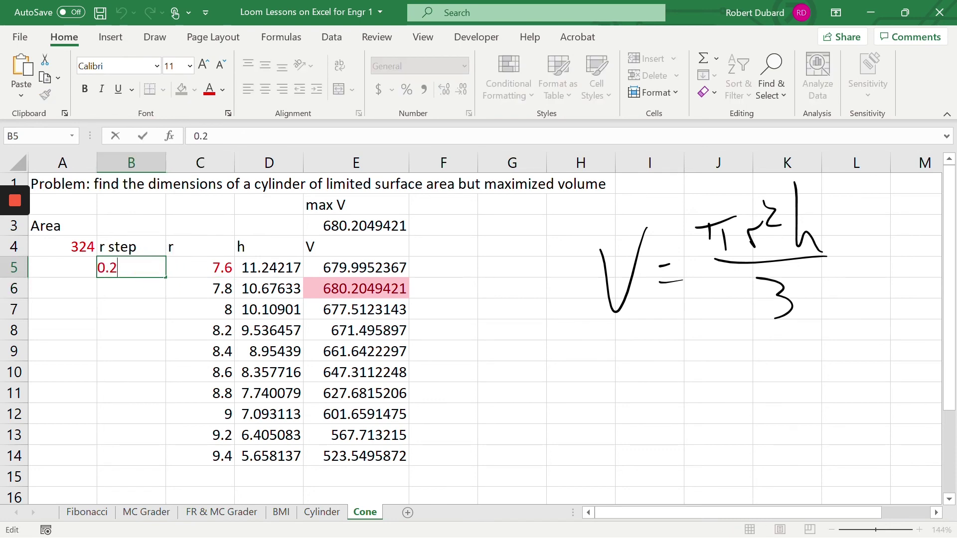
{"action": "key", "text": "BackSpace"}
{"action": "type", "text": "1"}
{"action": "key", "text": "Return"}
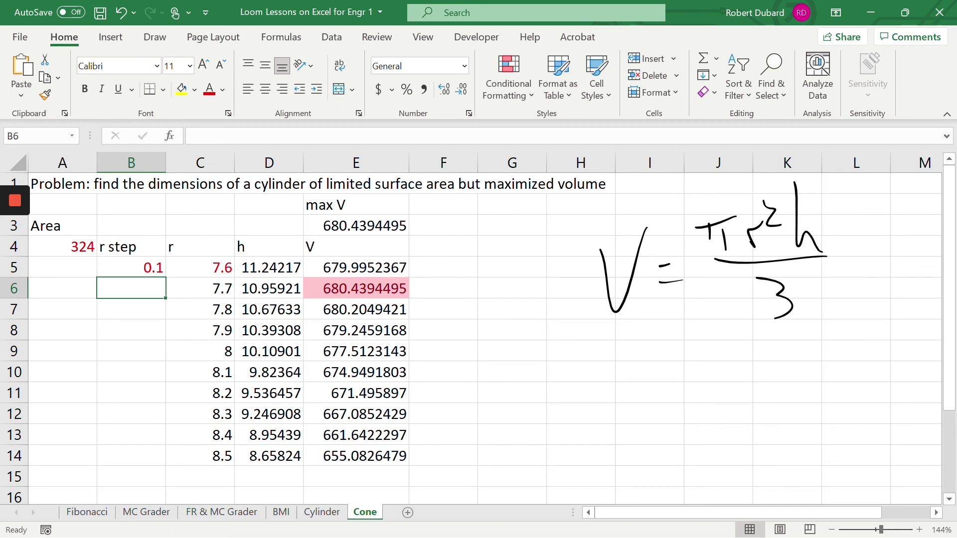
- Reduce the r step in B5 to 0.02
{"action": "left_click", "coordinate": [160, 257]}
{"action": "key", "text": "F2"}
{"action": "key", "text": "BackSpace"}
{"action": "type", "text": "0"}
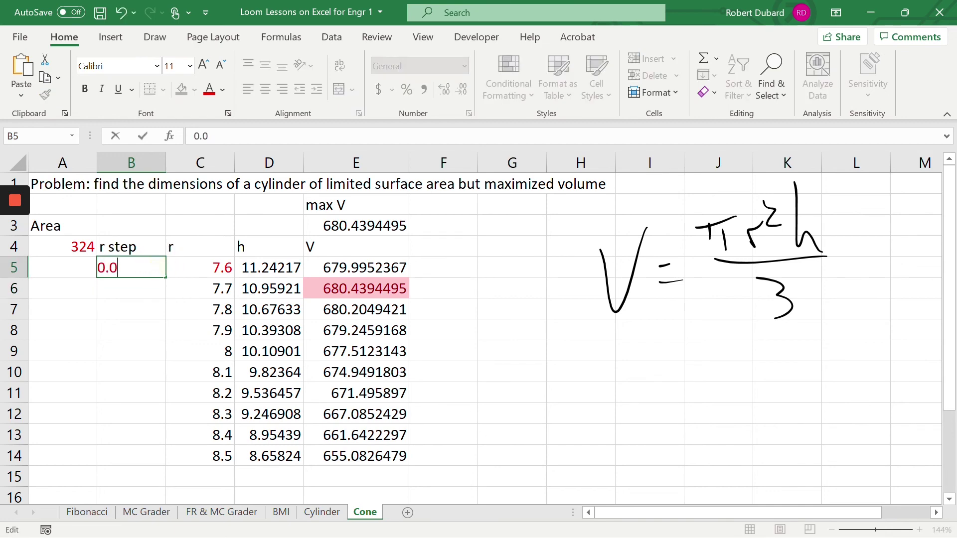
{"action": "type", "text": "2"}
{"action": "key", "text": "Return"}
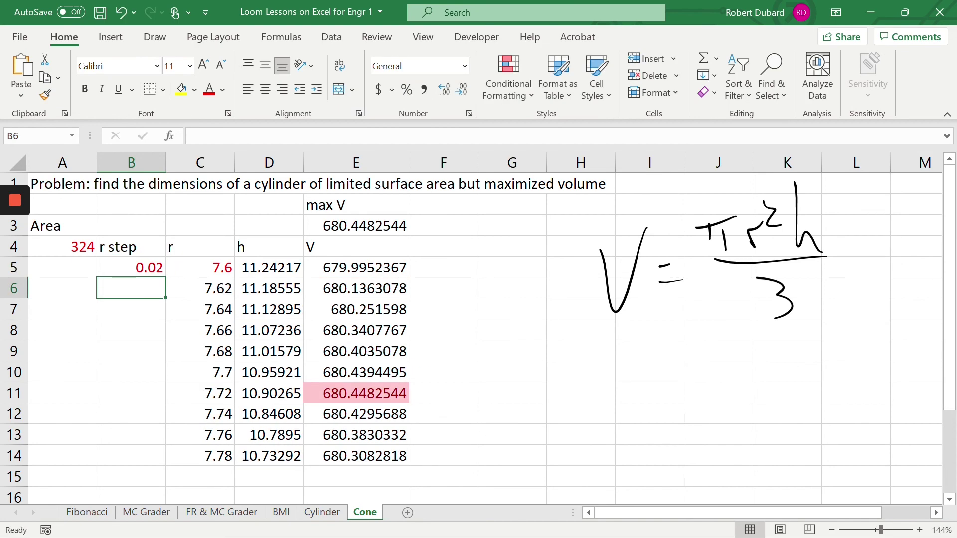
- Set the starting radius in C5 to 7.7 and the r step in B5 to 0.01
{"action": "double_click", "coordinate": [219, 268]}
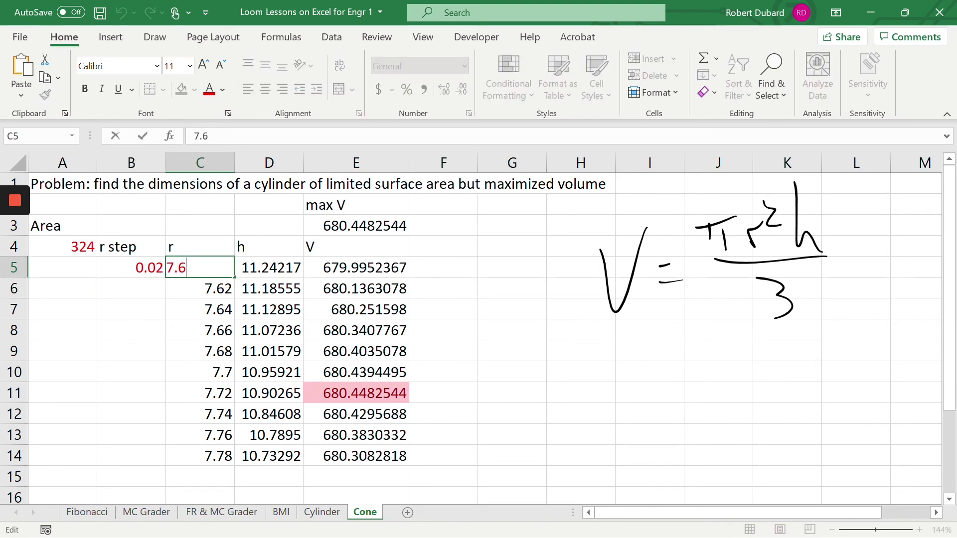
{"action": "key", "text": "BackSpace"}
{"action": "type", "text": "7"}
{"action": "key", "text": "Return"}
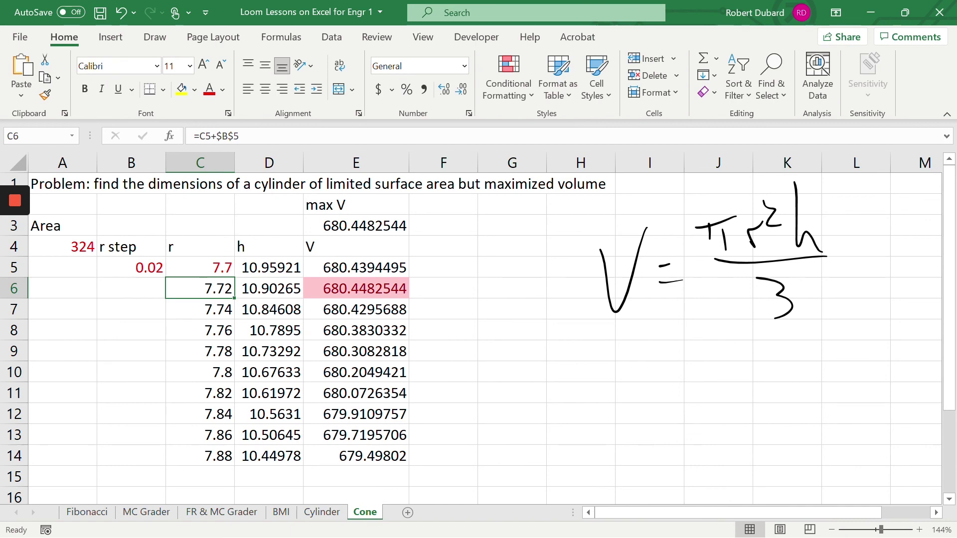
{"action": "double_click", "coordinate": [145, 267]}
{"action": "key", "text": "BackSpace"}
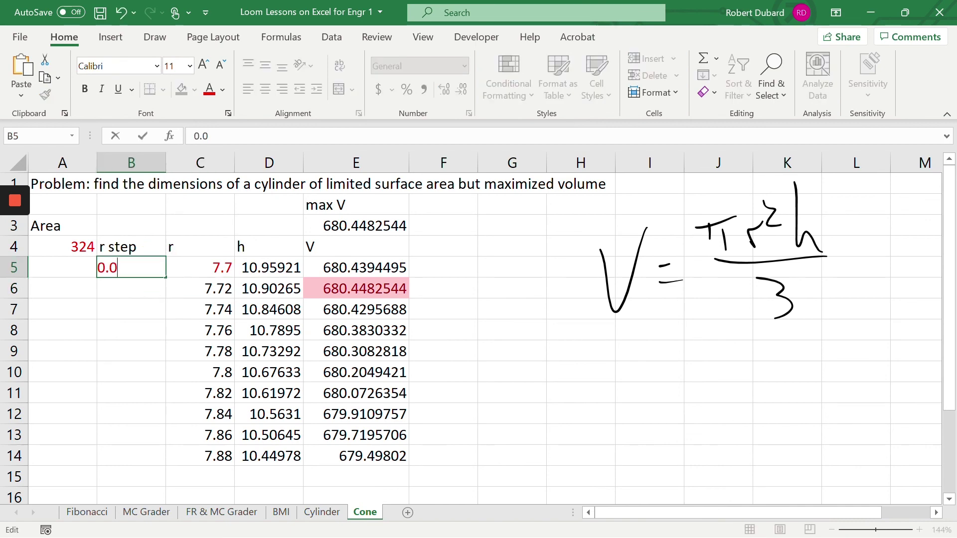
{"action": "type", "text": "1"}
{"action": "key", "text": "Return"}
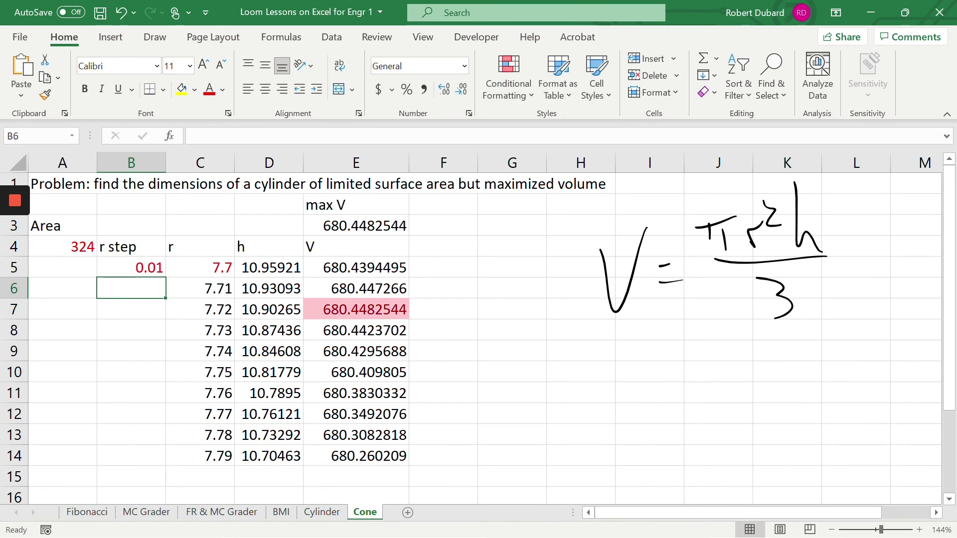
- Set the starting radius in C5 to 7.71 and the r step in B5 to 0.002
{"action": "double_click", "coordinate": [209, 267]}
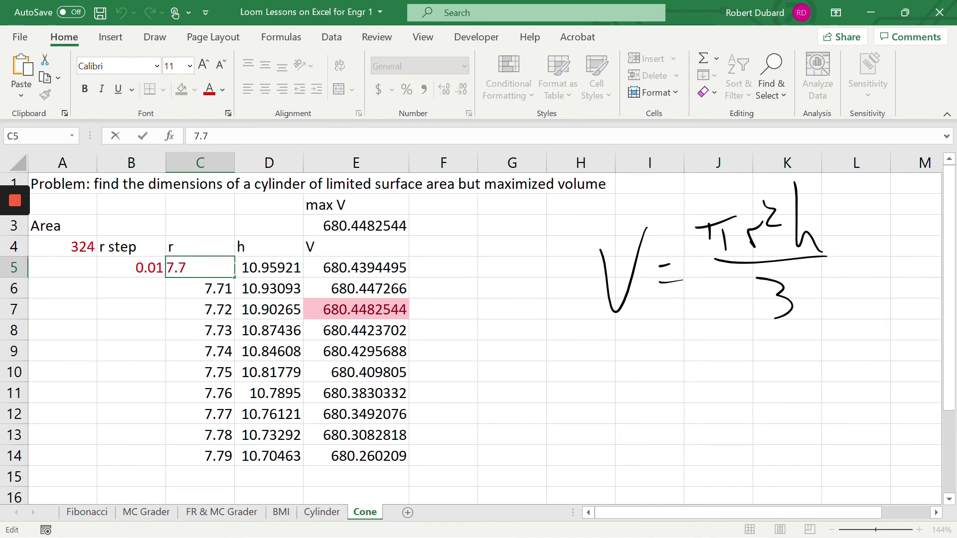
{"action": "type", "text": "1"}
{"action": "key", "text": "Return"}
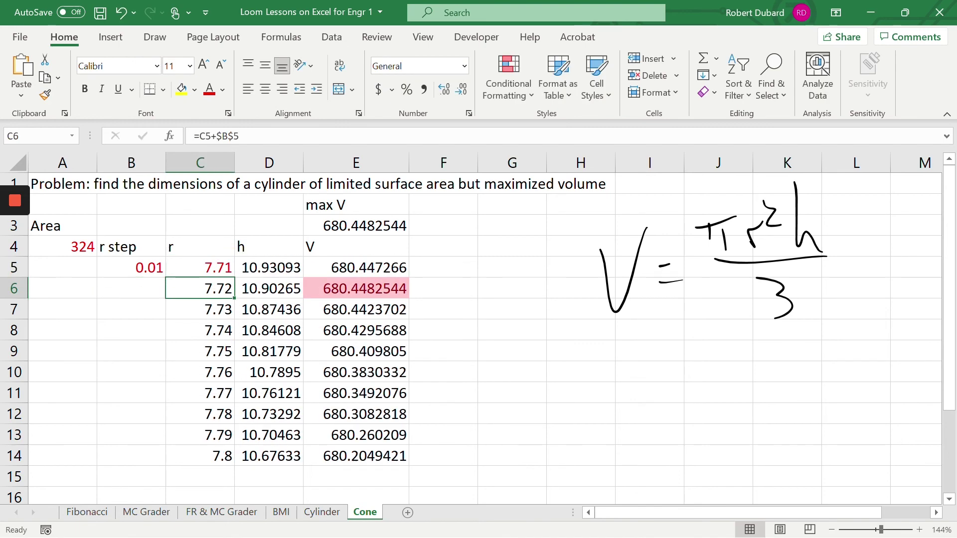
{"action": "double_click", "coordinate": [152, 261]}
{"action": "key", "text": "BackSpace"}
{"action": "type", "text": "0"}
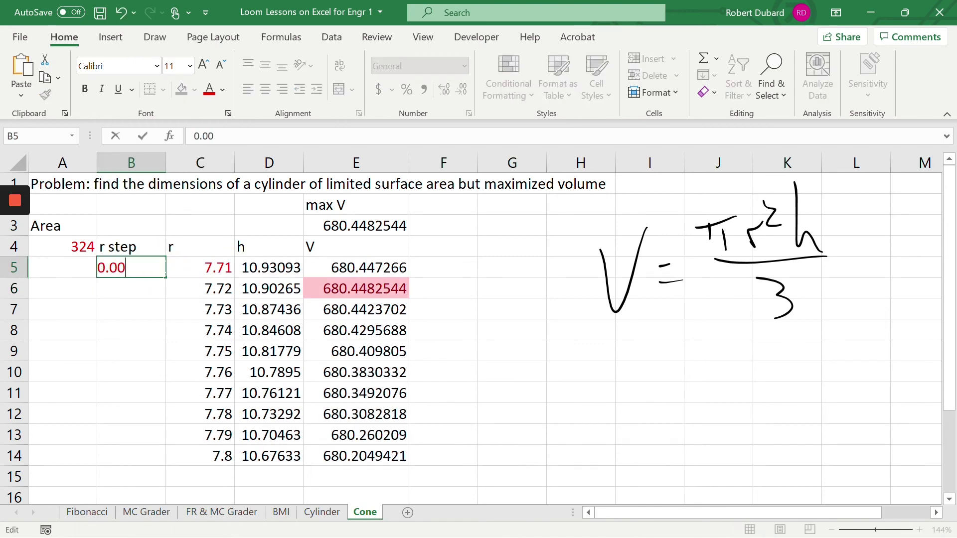
{"action": "type", "text": "2"}
{"action": "key", "text": "Return"}
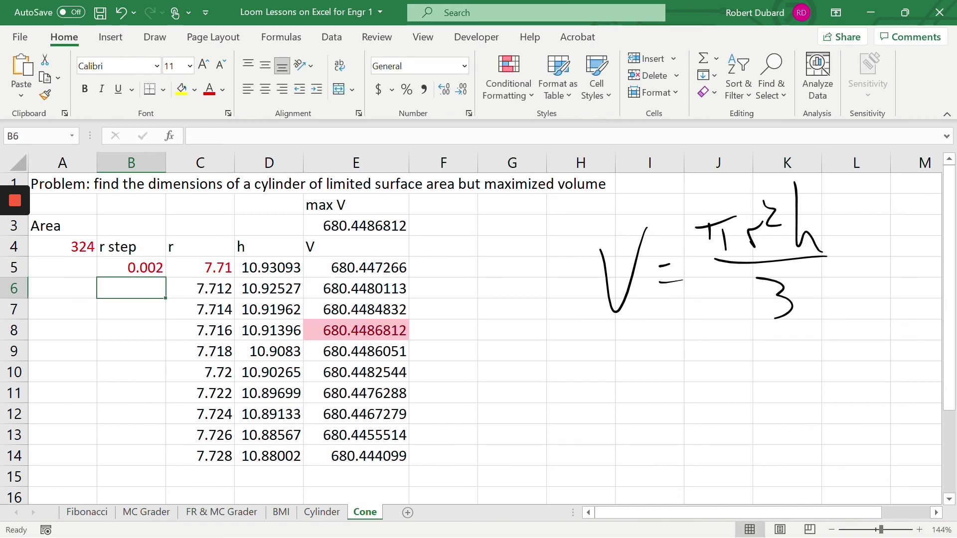
- Narrow the radius range by setting the starting radius in C5 to 7.714 and the r step in B5 to 0.001
{"action": "double_click", "coordinate": [200, 268]}
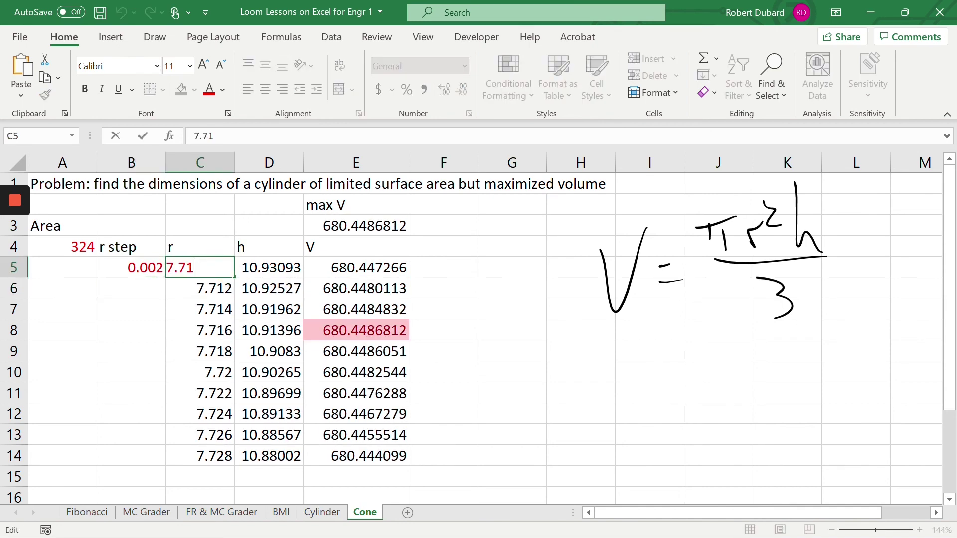
{"action": "type", "text": "4"}
{"action": "key", "text": "Return"}
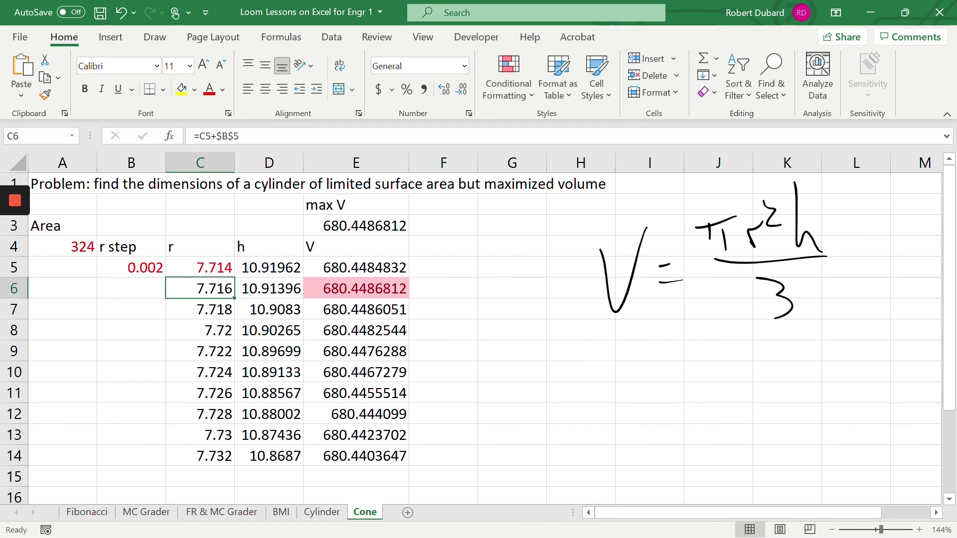
{"action": "double_click", "coordinate": [133, 267]}
{"action": "key", "text": "BackSpace"}
{"action": "type", "text": "1"}
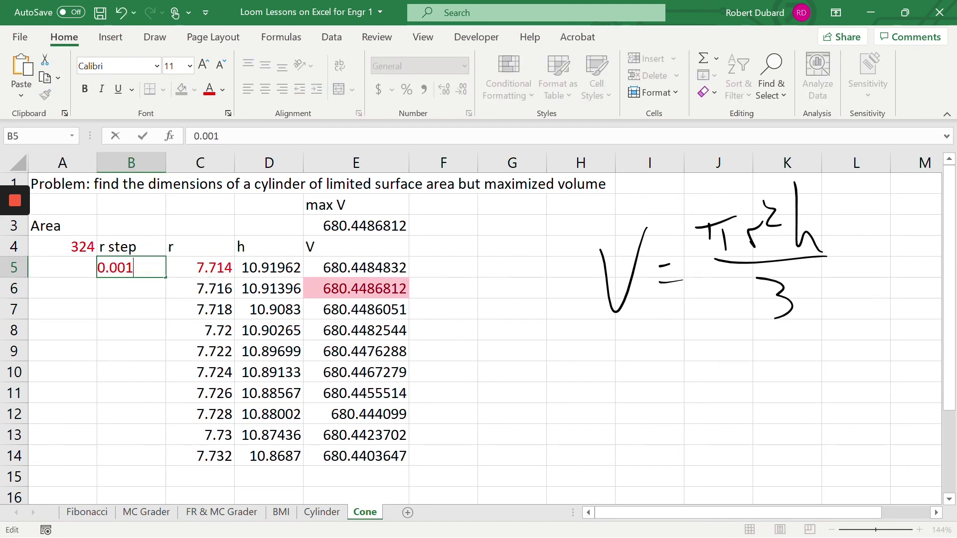
{"action": "key", "text": "Return"}
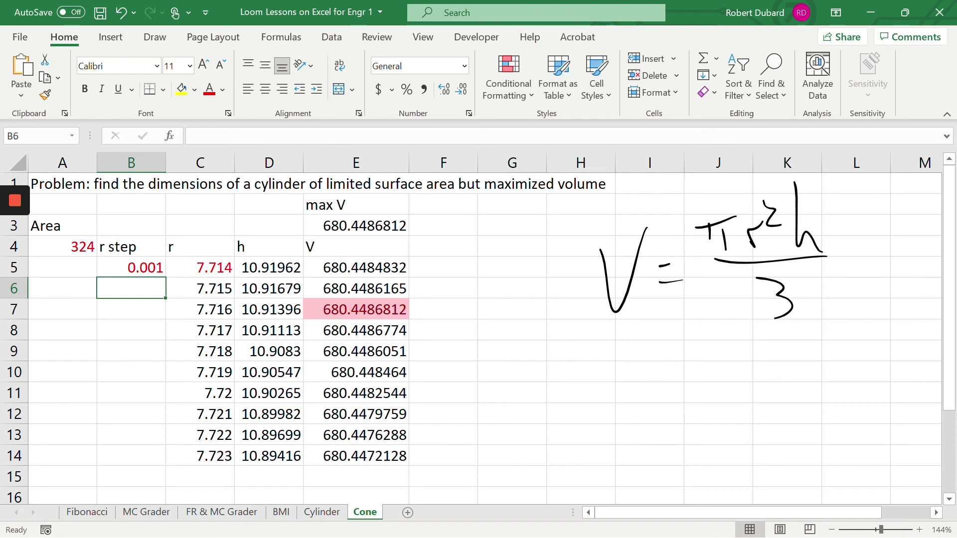
- Compare the radius in C7 and the height in D7 for the highlighted maximum-volume row
{"action": "left_click", "coordinate": [192, 309]}
{"action": "left_click", "coordinate": [254, 310]}
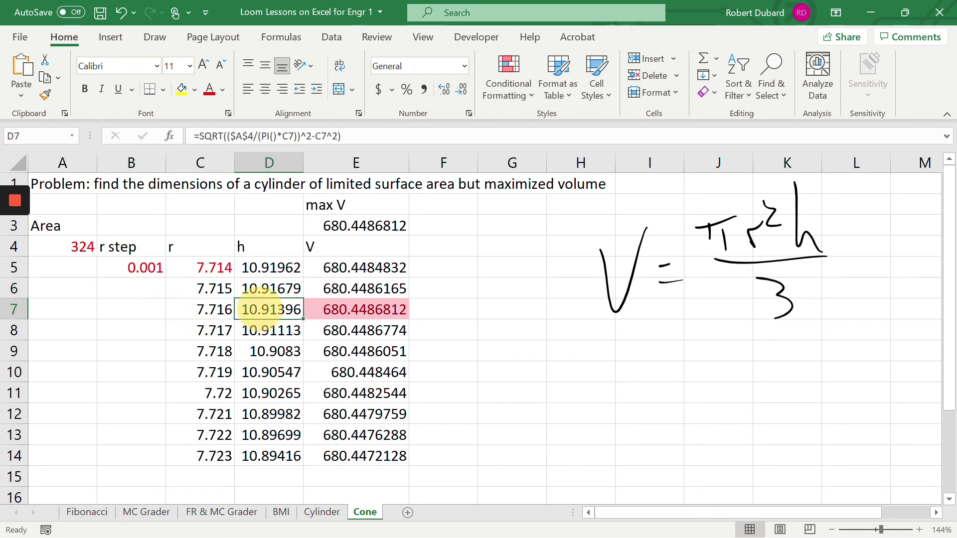
{"action": "left_click", "coordinate": [197, 309]}
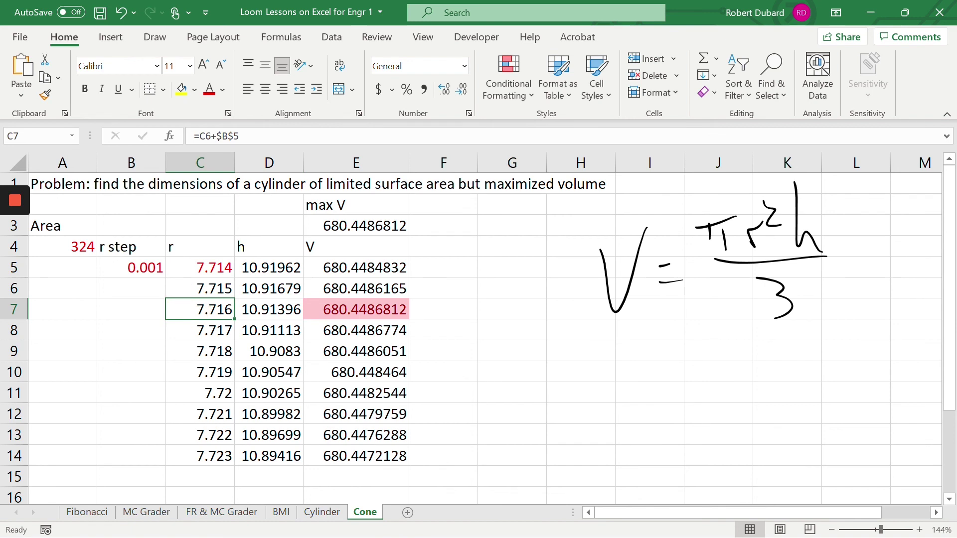
{"action": "left_click", "coordinate": [259, 309]}
{"action": "left_click", "coordinate": [208, 310]}
{"action": "left_click", "coordinate": [252, 310]}
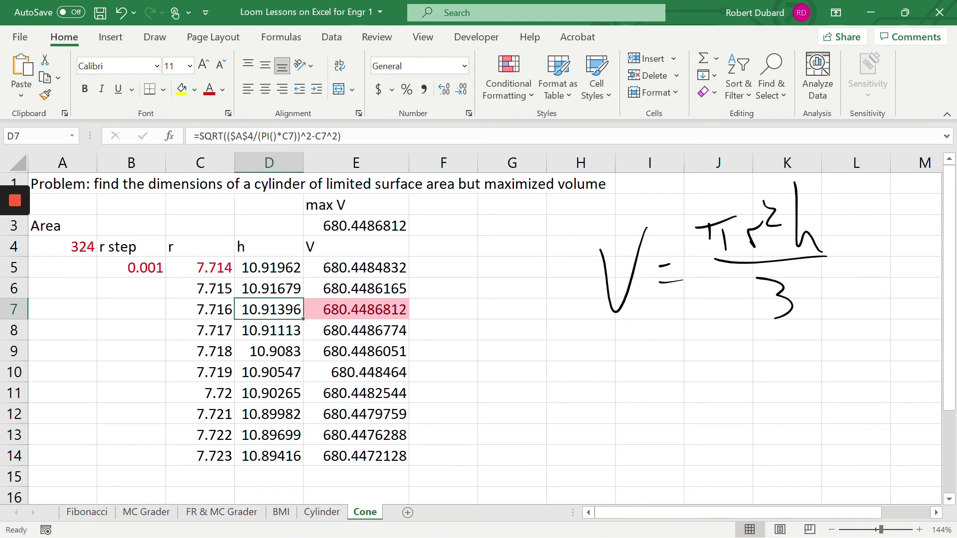
- Sketch an inverted cone in black ink below the volume formula, with an elliptical rim, a line across it and two sloping sides
{"action": "left_click", "coordinate": [156, 36]}
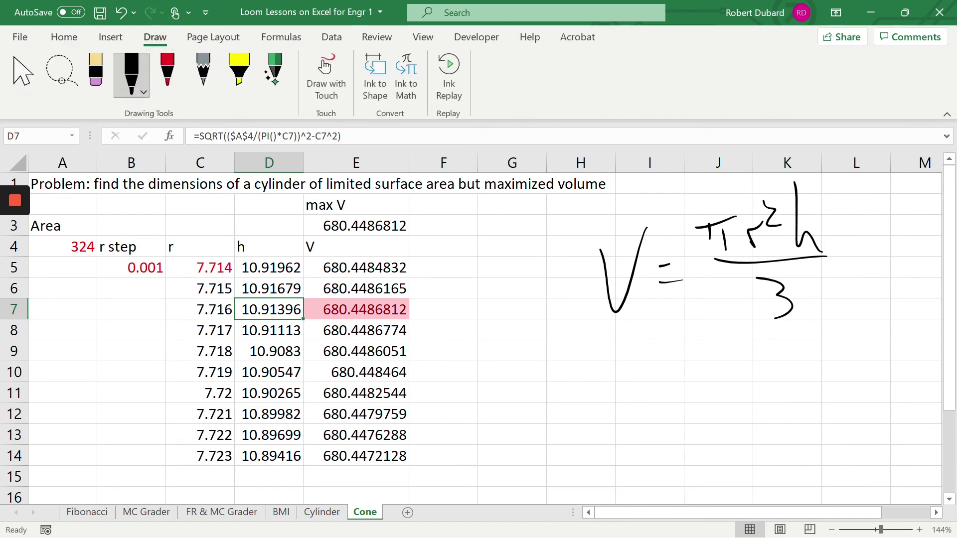
{"action": "mouse_move", "coordinate": [492, 363]}
{"action": "left_mouse_down"}
{"action": "mouse_move", "coordinate": [705, 382]}
{"action": "mouse_move", "coordinate": [755, 346]}
{"action": "mouse_move", "coordinate": [619, 340]}
{"action": "mouse_move", "coordinate": [492, 362]}
{"action": "mouse_move", "coordinate": [622, 359]}
{"action": "left_mouse_up"}
{"action": "left_click_drag", "start_coordinate": [729, 358], "coordinate": [736, 359]}
{"action": "left_click_drag", "start_coordinate": [741, 362], "coordinate": [750, 369]}
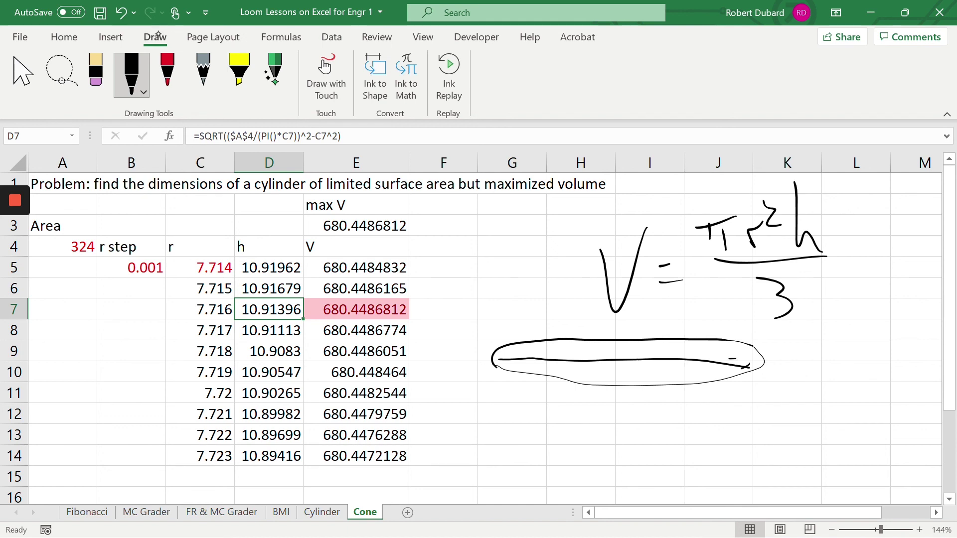
{"action": "mouse_move", "coordinate": [513, 354]}
{"action": "left_mouse_down"}
{"action": "mouse_move", "coordinate": [502, 359]}
{"action": "mouse_move", "coordinate": [513, 365]}
{"action": "left_mouse_up"}
{"action": "mouse_move", "coordinate": [605, 341]}
{"action": "left_mouse_down"}
{"action": "mouse_move", "coordinate": [597, 367]}
{"action": "mouse_move", "coordinate": [624, 355]}
{"action": "left_mouse_up"}
{"action": "left_click_drag", "start_coordinate": [631, 341], "coordinate": [625, 364]}
{"action": "left_click_drag", "start_coordinate": [493, 364], "coordinate": [616, 473]}
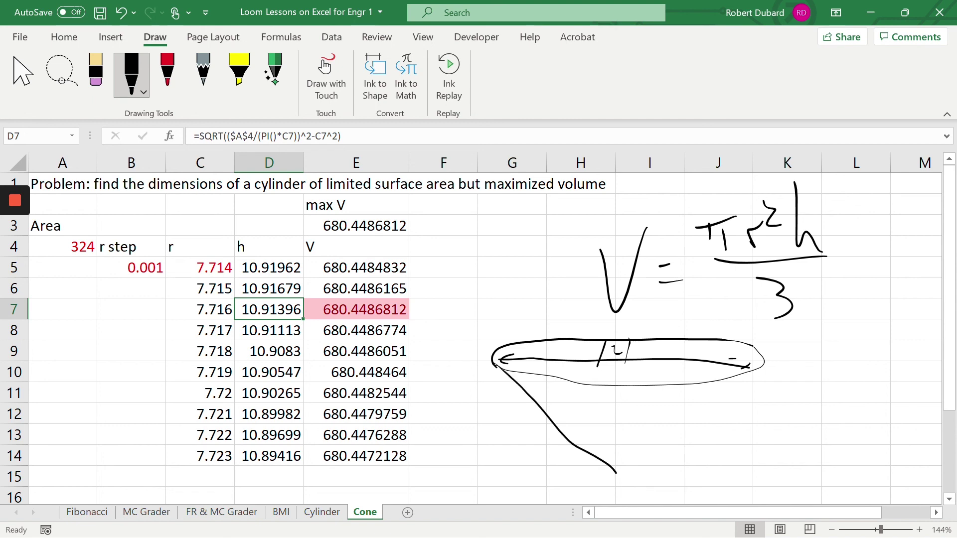
{"action": "left_click_drag", "start_coordinate": [764, 358], "coordinate": [622, 473]}
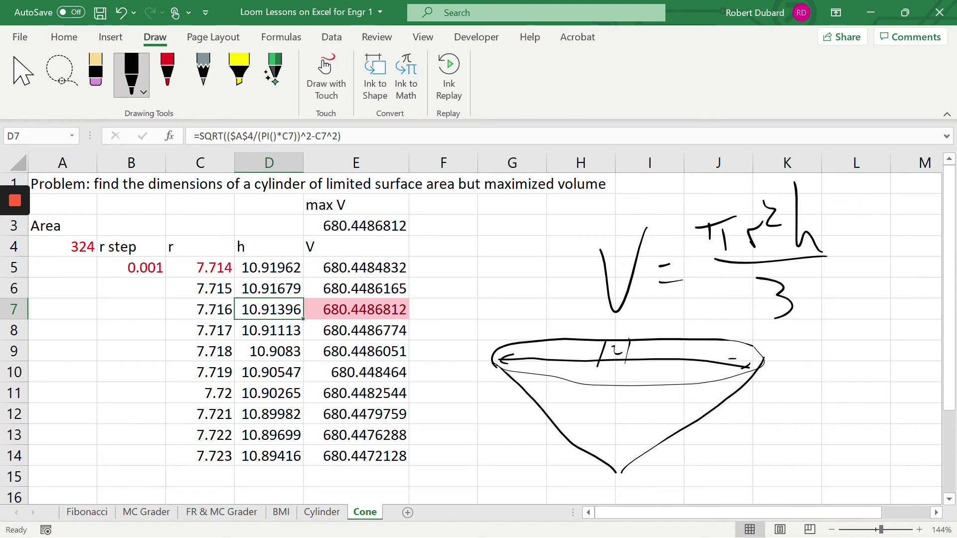
- Add the cone's vertical height line in ink and trace over its rim and sides with curved strokes
{"action": "left_click_drag", "start_coordinate": [622, 363], "coordinate": [631, 482]}
{"action": "left_click_drag", "start_coordinate": [510, 356], "coordinate": [743, 361]}
{"action": "left_click_drag", "start_coordinate": [624, 362], "coordinate": [631, 482]}
{"action": "left_click_drag", "start_coordinate": [755, 372], "coordinate": [618, 480]}
{"action": "left_click_drag", "start_coordinate": [498, 360], "coordinate": [620, 472]}
{"action": "mouse_move", "coordinate": [498, 361]}
{"action": "left_mouse_down"}
{"action": "mouse_move", "coordinate": [707, 410]}
{"action": "mouse_move", "coordinate": [765, 360]}
{"action": "left_mouse_up"}
{"action": "mouse_move", "coordinate": [757, 373]}
{"action": "left_mouse_down"}
{"action": "mouse_move", "coordinate": [690, 431]}
{"action": "mouse_move", "coordinate": [501, 361]}
{"action": "mouse_move", "coordinate": [765, 360]}
{"action": "left_mouse_up"}
{"action": "mouse_move", "coordinate": [514, 357]}
{"action": "left_mouse_down"}
{"action": "mouse_move", "coordinate": [627, 384]}
{"action": "mouse_move", "coordinate": [547, 327]}
{"action": "mouse_move", "coordinate": [495, 351]}
{"action": "left_mouse_up"}
{"action": "left_click_drag", "start_coordinate": [498, 373], "coordinate": [528, 381]}
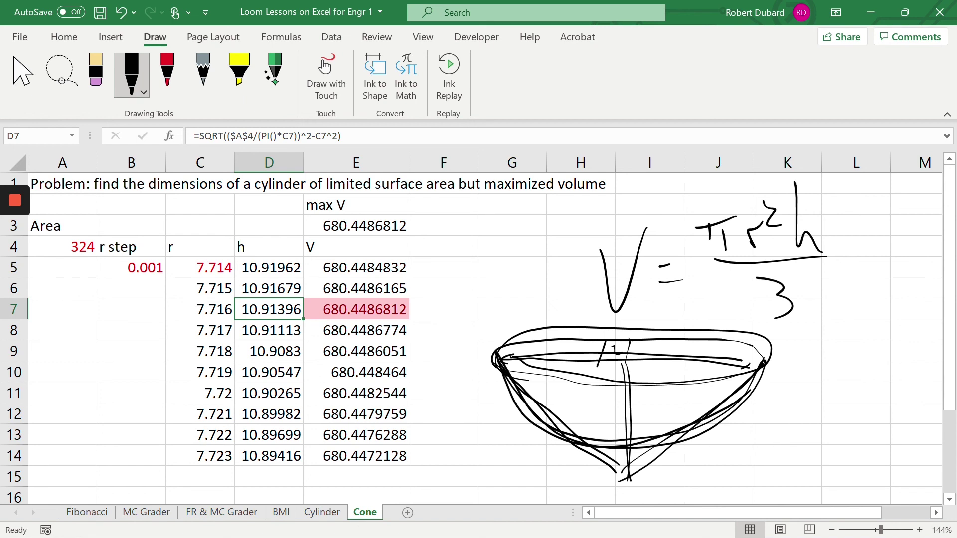
- Erase the cone sketch and the handwritten volume formula from the Cone sheet
{"action": "left_click", "coordinate": [96, 72]}
{"action": "left_click_drag", "start_coordinate": [498, 359], "coordinate": [698, 424]}
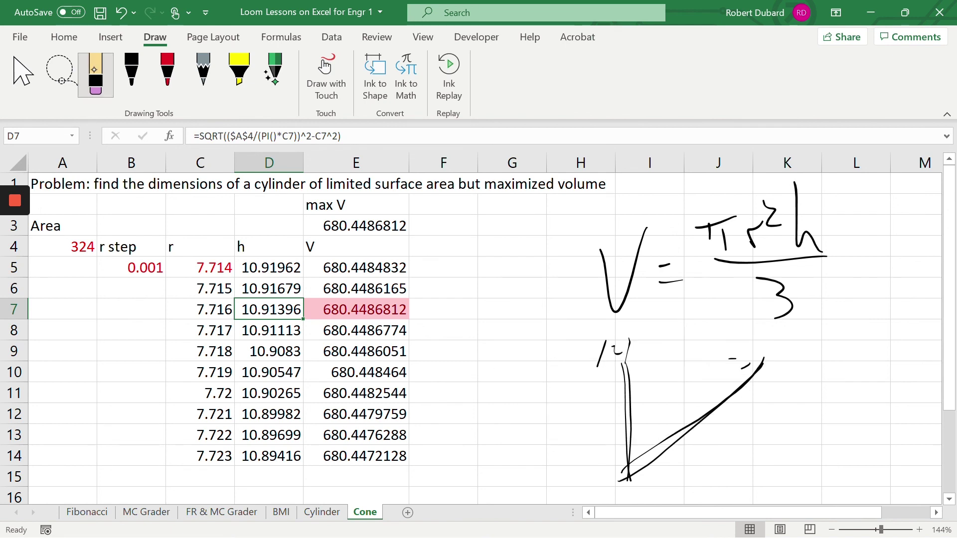
{"action": "left_click_drag", "start_coordinate": [613, 399], "coordinate": [638, 408]}
{"action": "mouse_move", "coordinate": [598, 356]}
{"action": "left_mouse_down"}
{"action": "mouse_move", "coordinate": [745, 367]}
{"action": "mouse_move", "coordinate": [708, 408]}
{"action": "mouse_move", "coordinate": [732, 359]}
{"action": "left_mouse_up"}
{"action": "left_click_drag", "start_coordinate": [767, 284], "coordinate": [782, 312]}
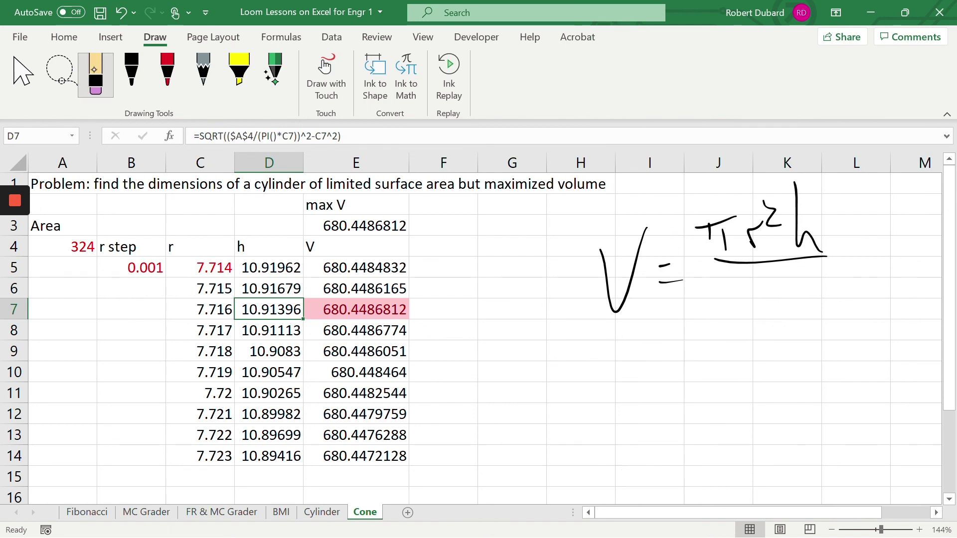
{"action": "left_click_drag", "start_coordinate": [718, 260], "coordinate": [822, 256]}
{"action": "left_click_drag", "start_coordinate": [823, 257], "coordinate": [807, 210]}
{"action": "mouse_move", "coordinate": [807, 210]}
{"action": "left_mouse_down"}
{"action": "mouse_move", "coordinate": [755, 234]}
{"action": "mouse_move", "coordinate": [715, 224]}
{"action": "mouse_move", "coordinate": [623, 269]}
{"action": "mouse_move", "coordinate": [670, 282]}
{"action": "left_mouse_up"}
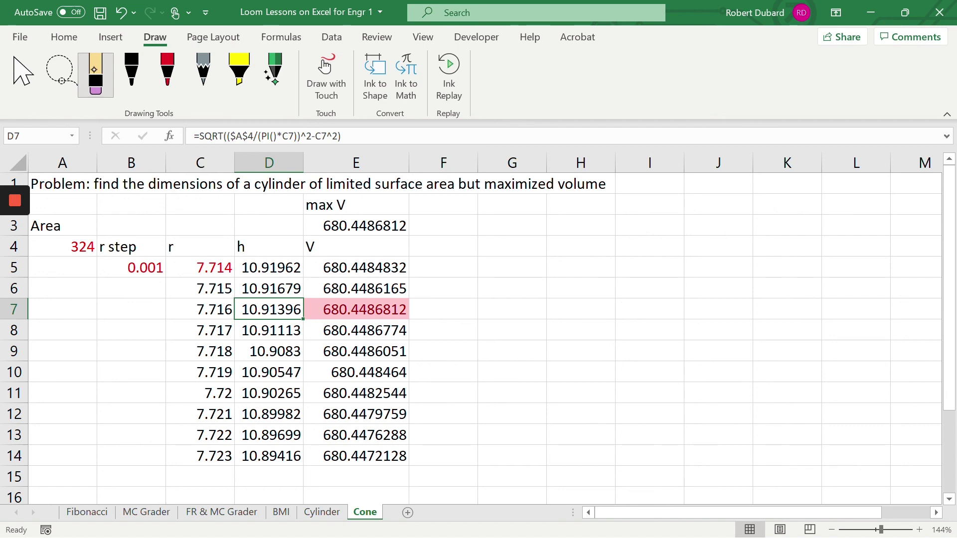
- Review the Cylinder sheet's maximum-volume dimensions for comparison and return to the Cone sheet
{"action": "left_click", "coordinate": [321, 512]}
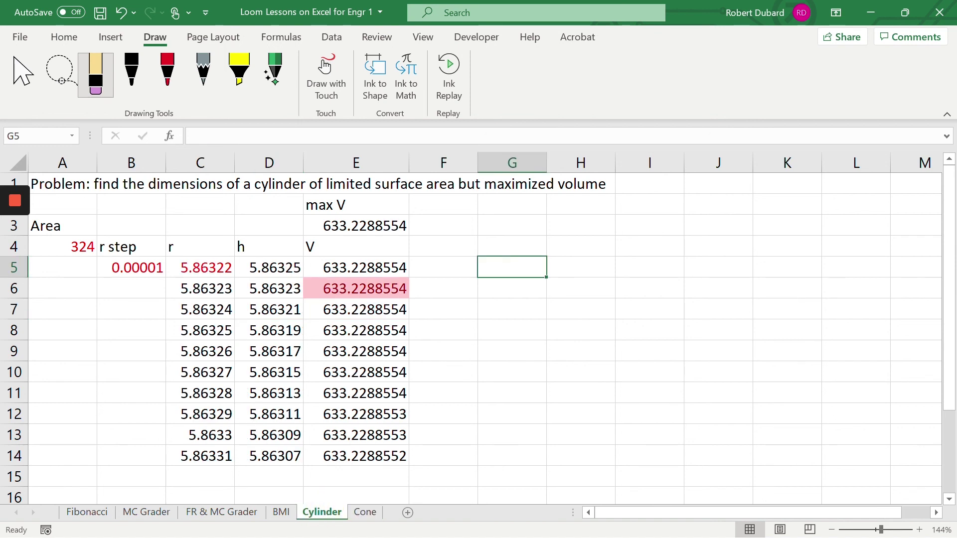
{"action": "left_click", "coordinate": [366, 513]}
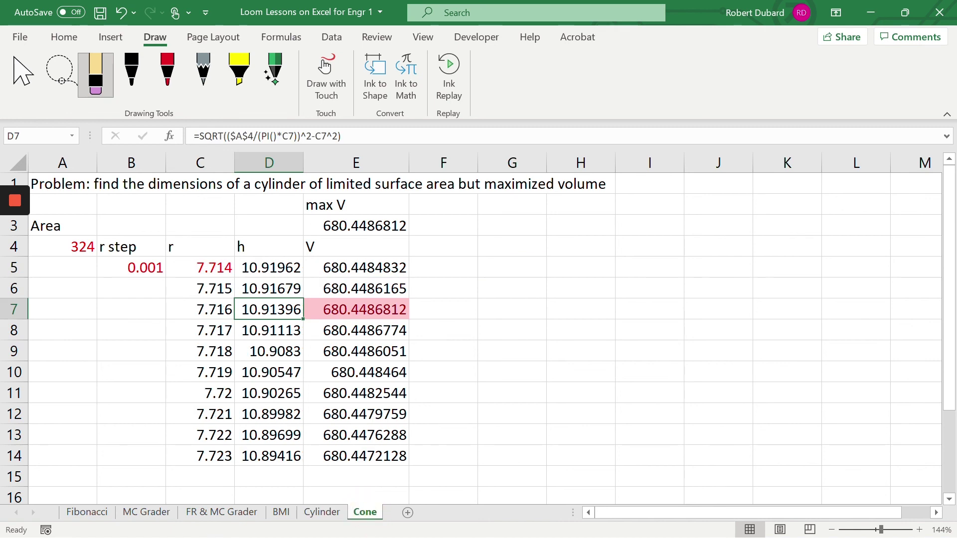
{"action": "left_click", "coordinate": [64, 40]}
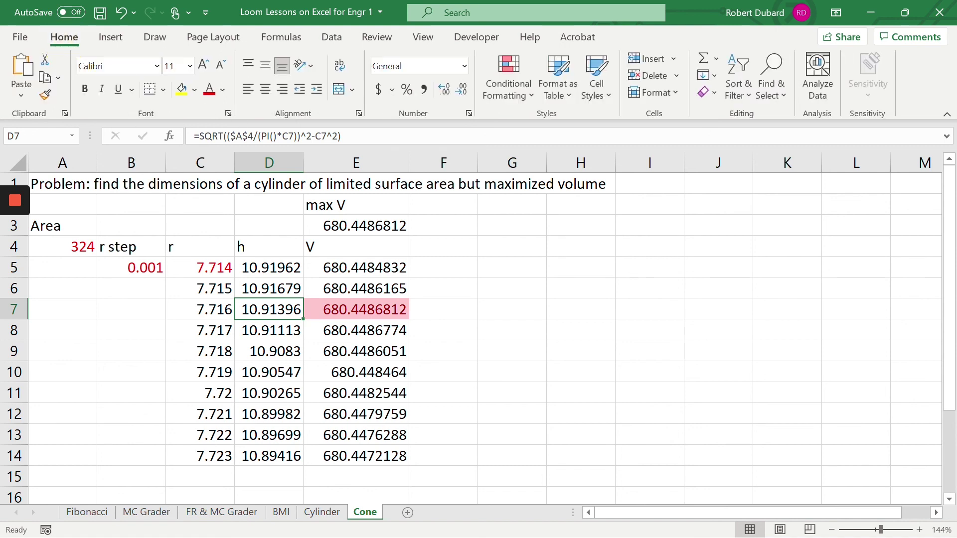